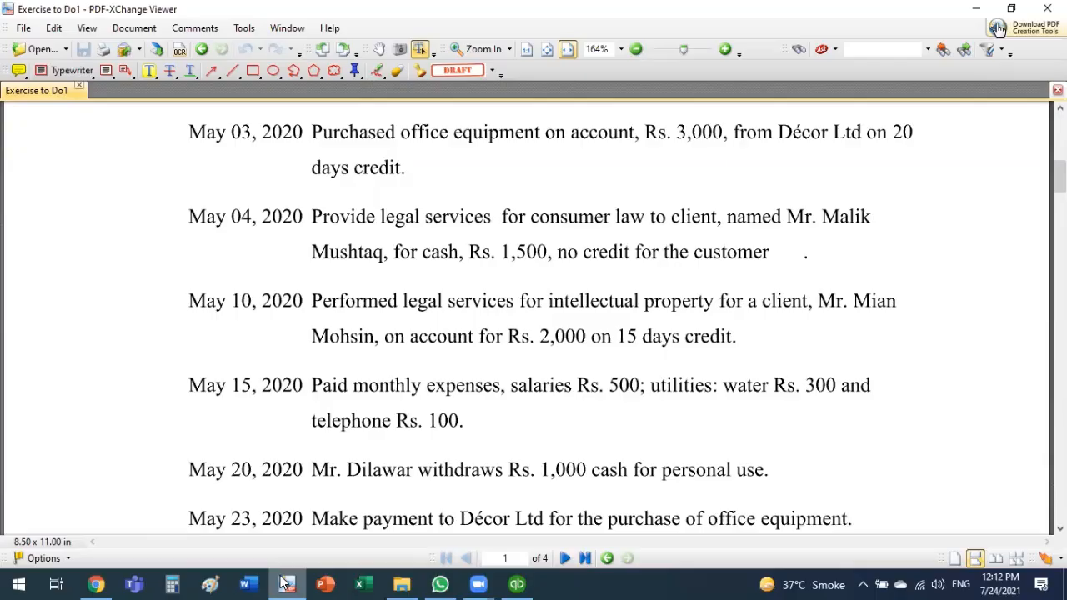
{"action": "left_click", "coordinate": [100, 583]}
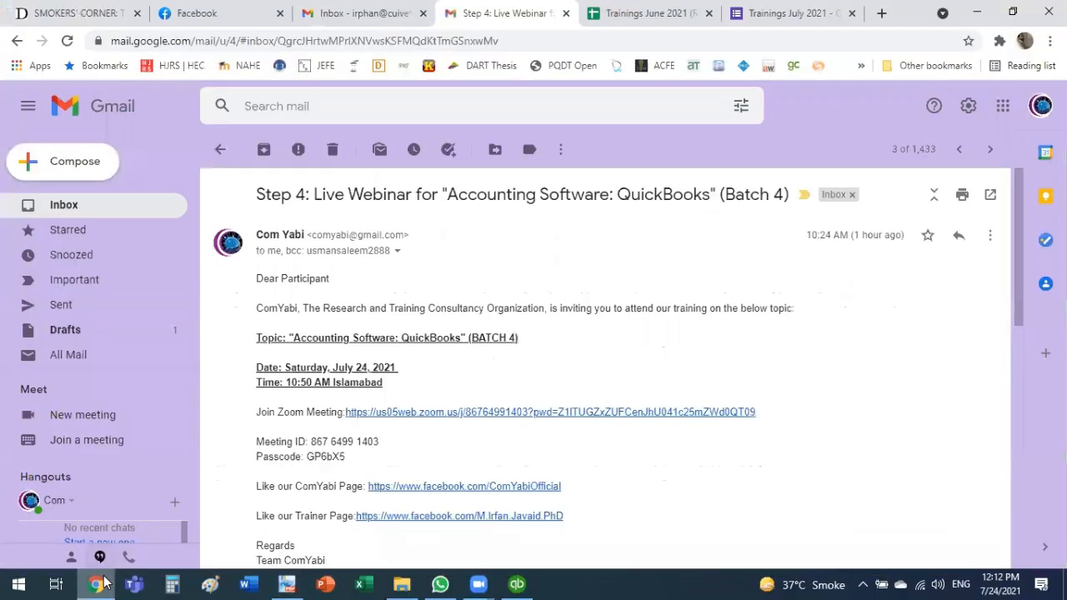
{"action": "left_click", "coordinate": [100, 584]}
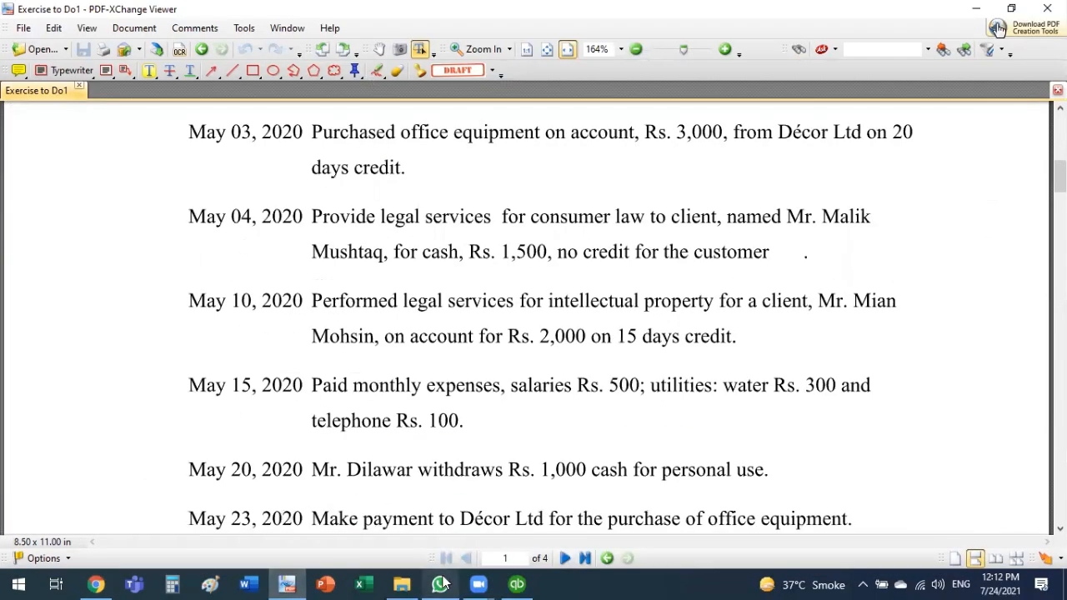
{"action": "left_click", "coordinate": [441, 584]}
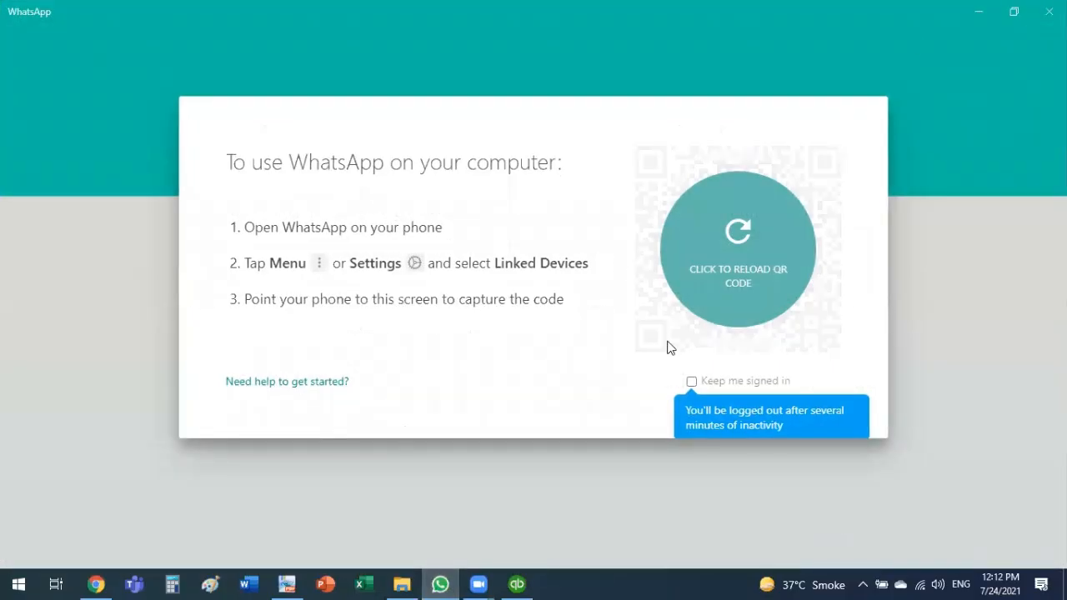
{"action": "key", "text": "alt+F4"}
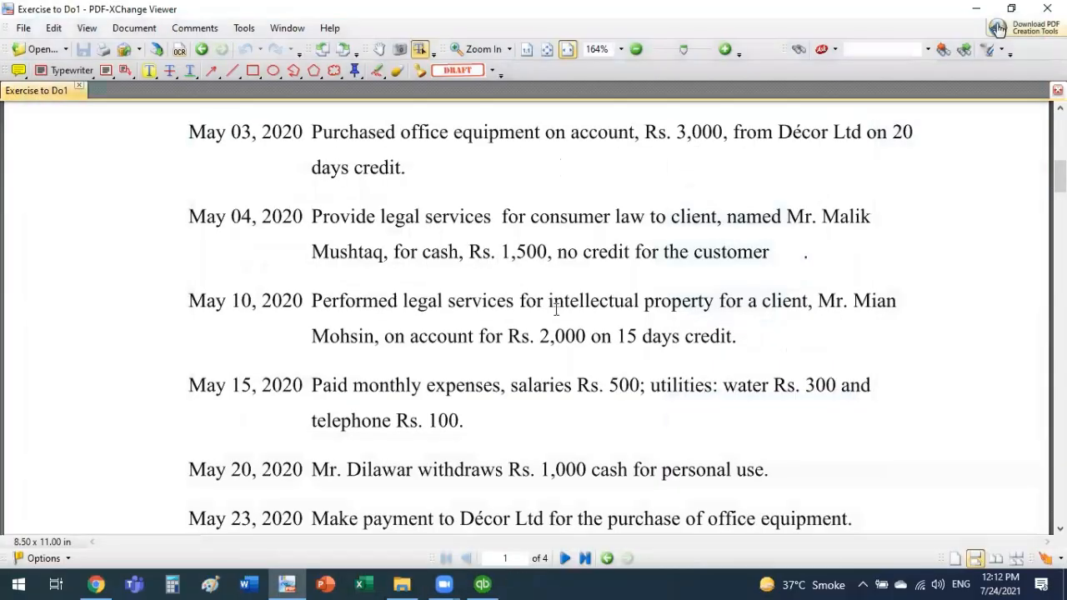
Switch to QuickBooks and open a blank general journal entry for the company
{"action": "left_click", "coordinate": [480, 584]}
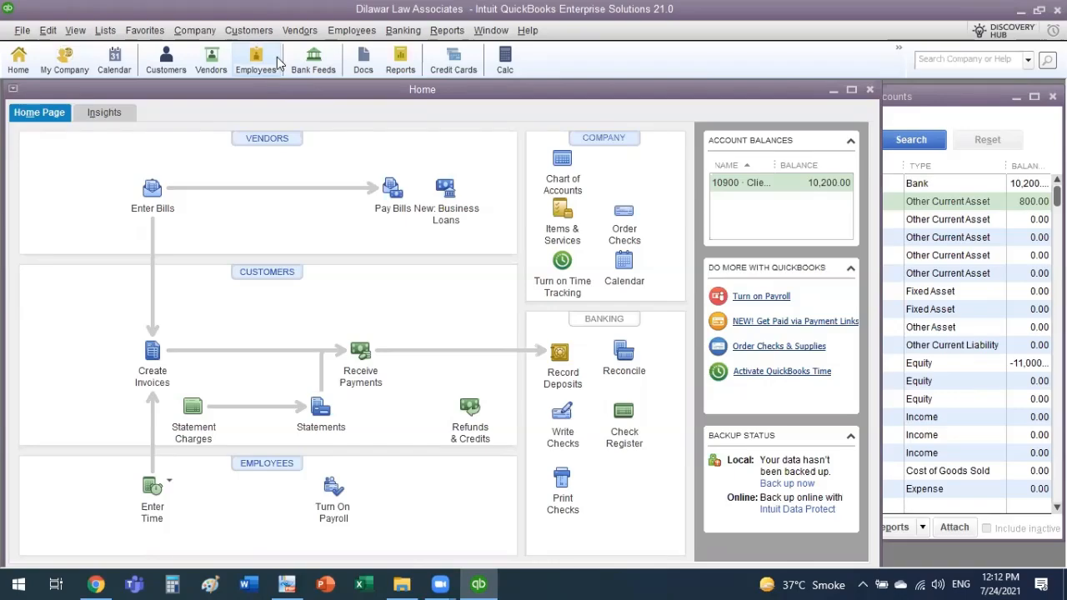
{"action": "left_click", "coordinate": [210, 30]}
{"action": "mouse_move", "coordinate": [249, 30]}
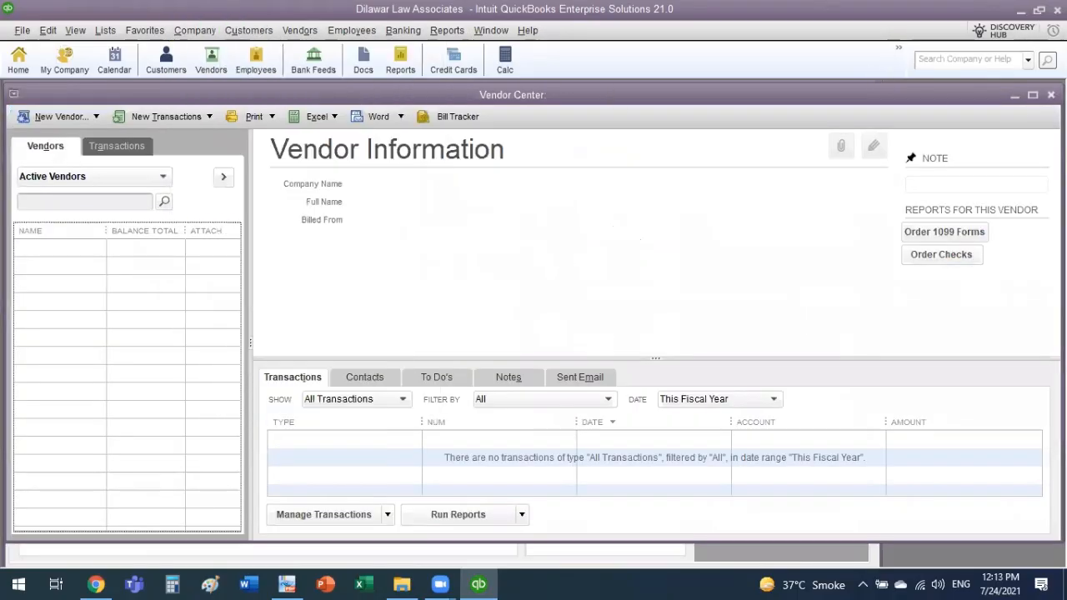
{"action": "left_click", "coordinate": [1051, 95]}
{"action": "left_click", "coordinate": [216, 31]}
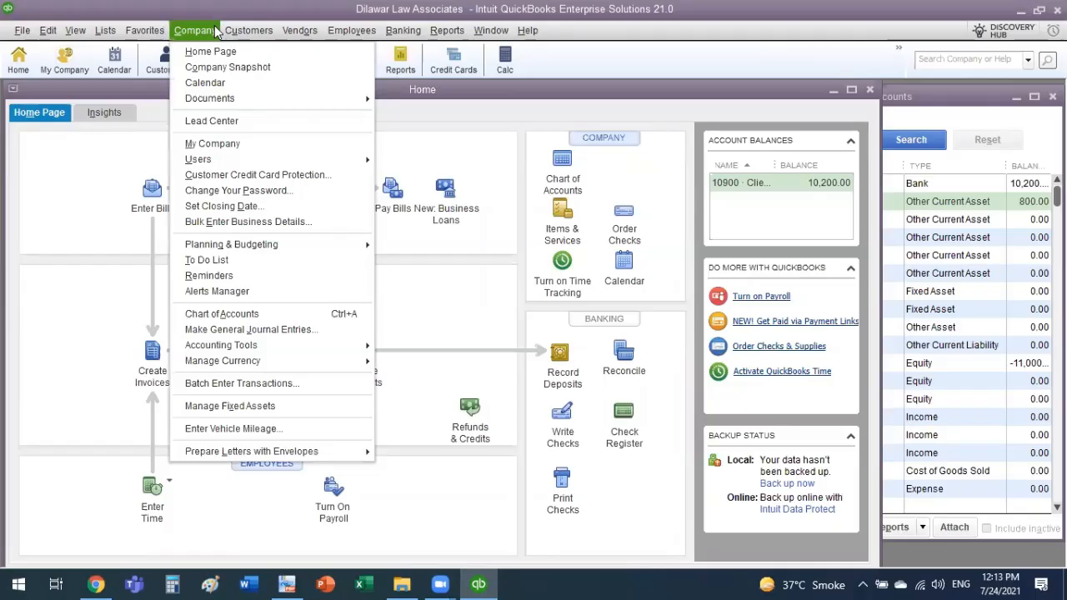
{"action": "left_click", "coordinate": [272, 317]}
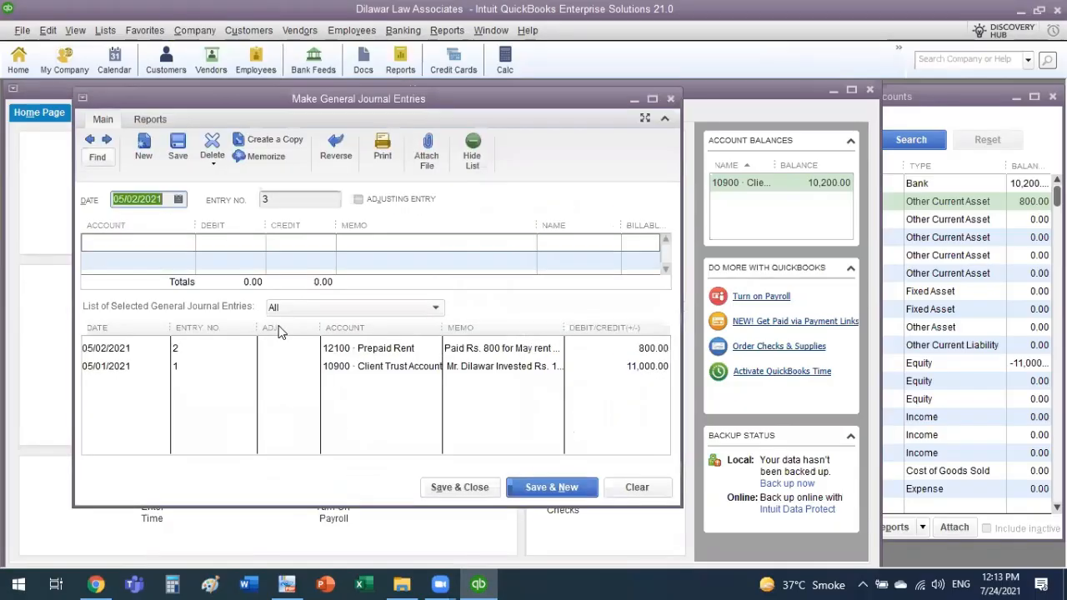
Check the May 03 transaction in the exercise PDF and set the journal entry date to 05/03/2021
{"action": "left_click", "coordinate": [298, 583]}
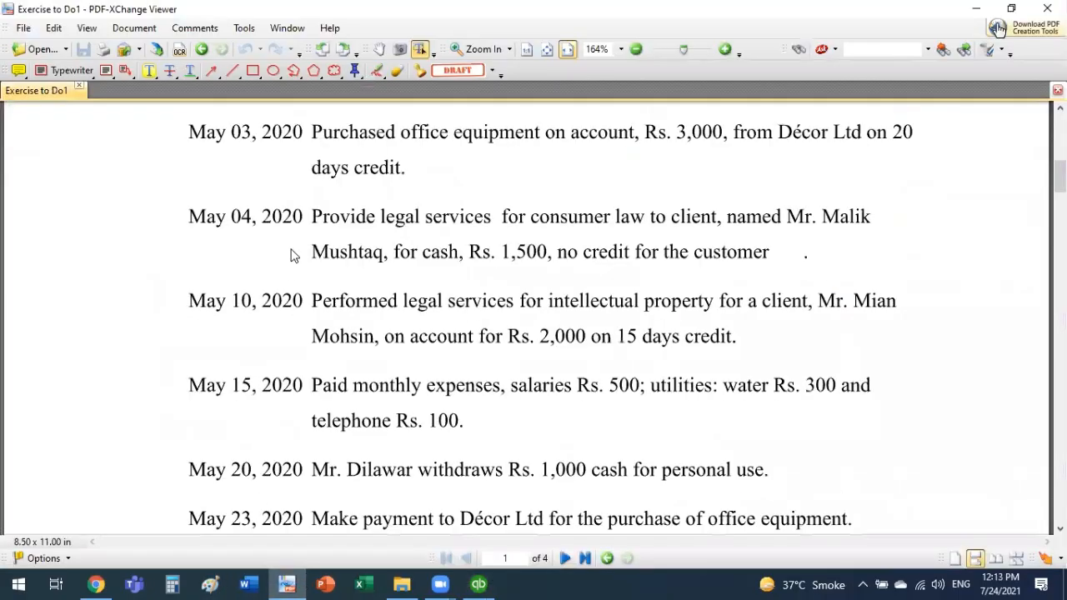
{"action": "left_click", "coordinate": [283, 583]}
{"action": "left_click", "coordinate": [178, 201]}
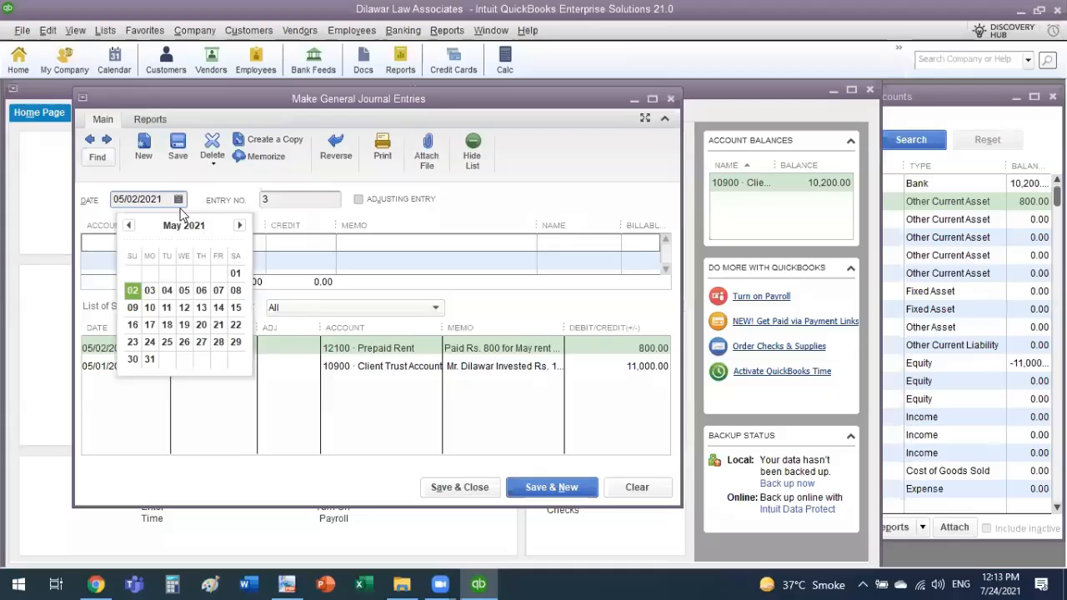
{"action": "left_click", "coordinate": [150, 290]}
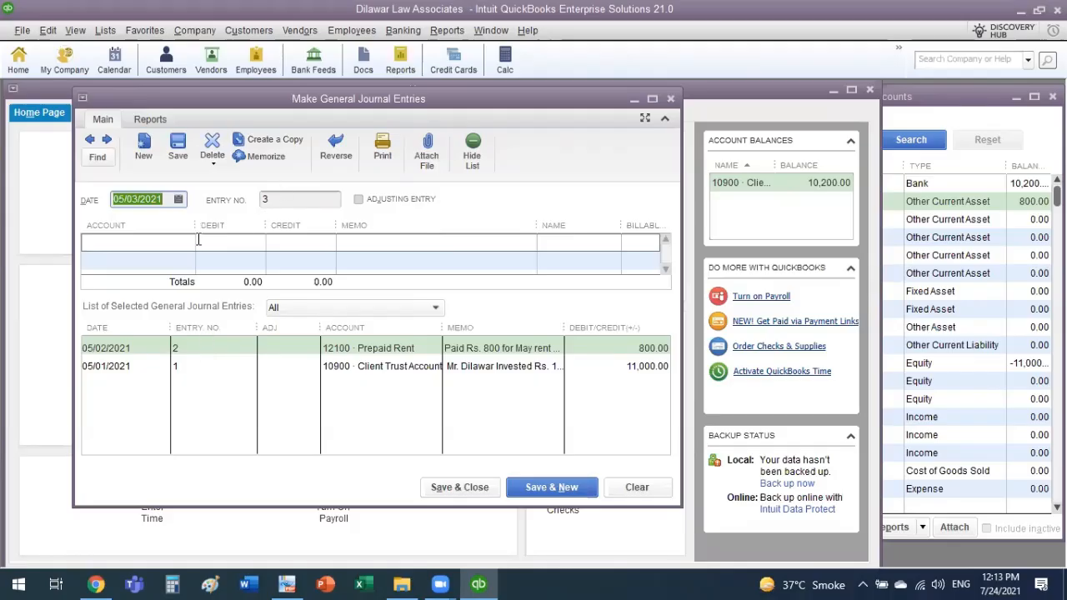
Assign the account 15000 · Furniture and Equipment to the first journal line for the office equipment purchase
{"action": "left_click", "coordinate": [184, 248]}
{"action": "left_click", "coordinate": [186, 243]}
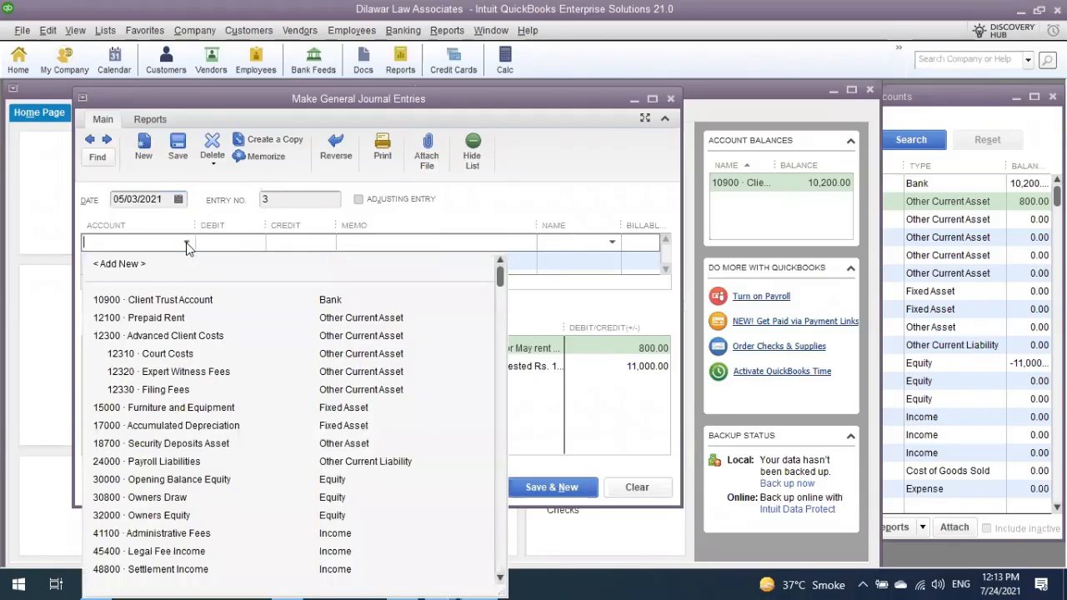
{"action": "left_click", "coordinate": [186, 243]}
{"action": "left_click", "coordinate": [187, 244]}
{"action": "left_click", "coordinate": [187, 243]}
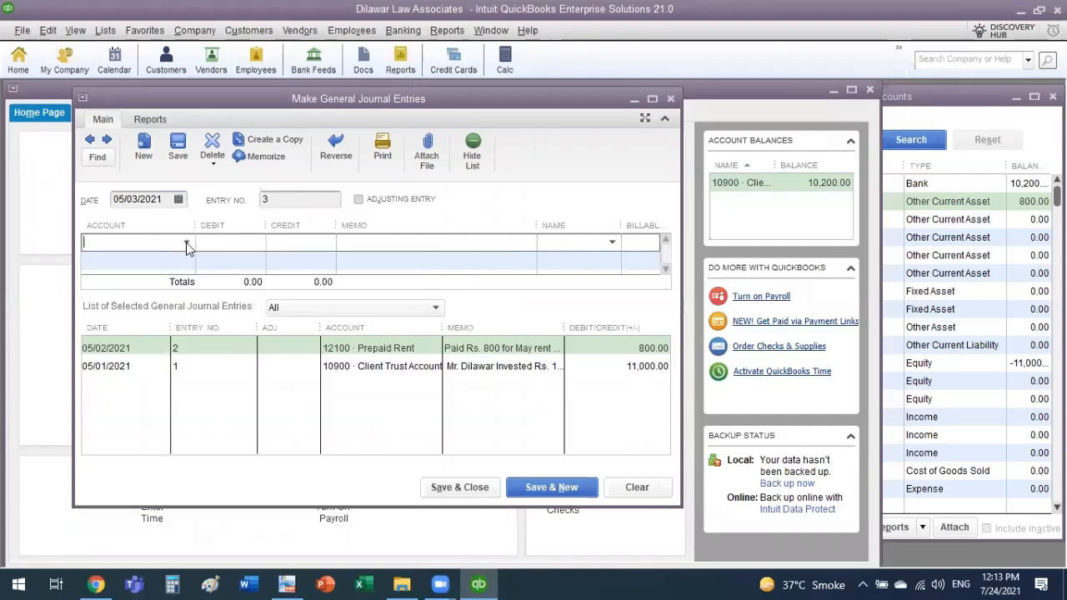
{"action": "left_click", "coordinate": [187, 243]}
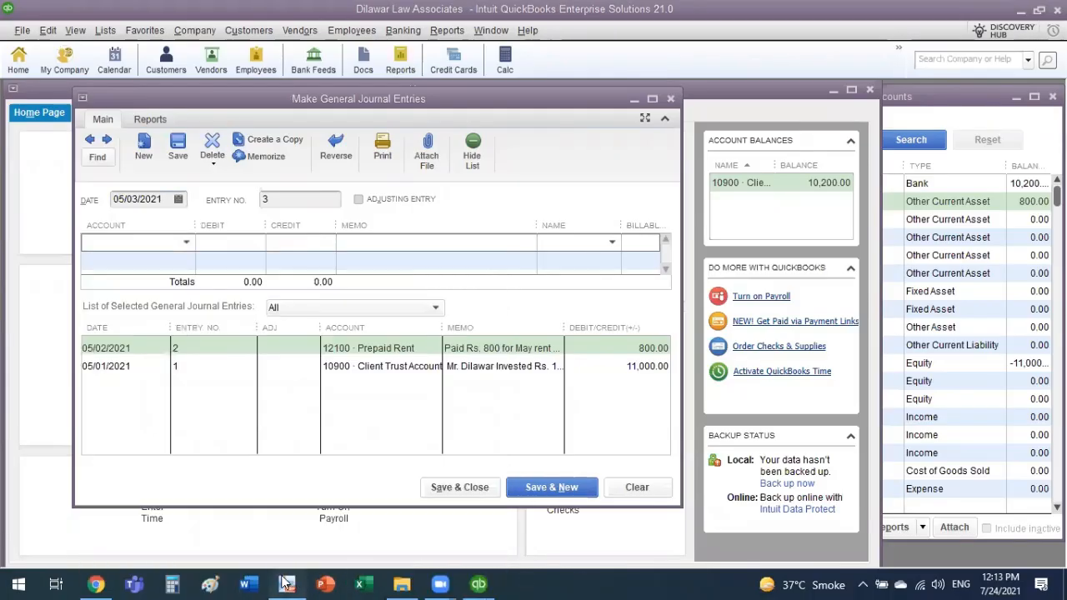
{"action": "left_click", "coordinate": [287, 584]}
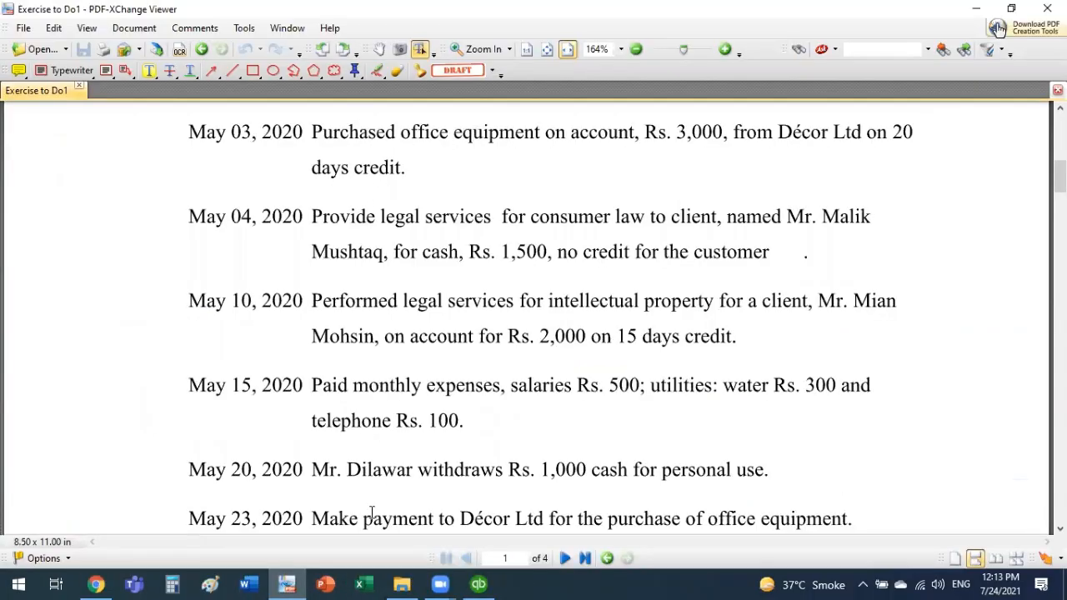
{"action": "left_click", "coordinate": [290, 583]}
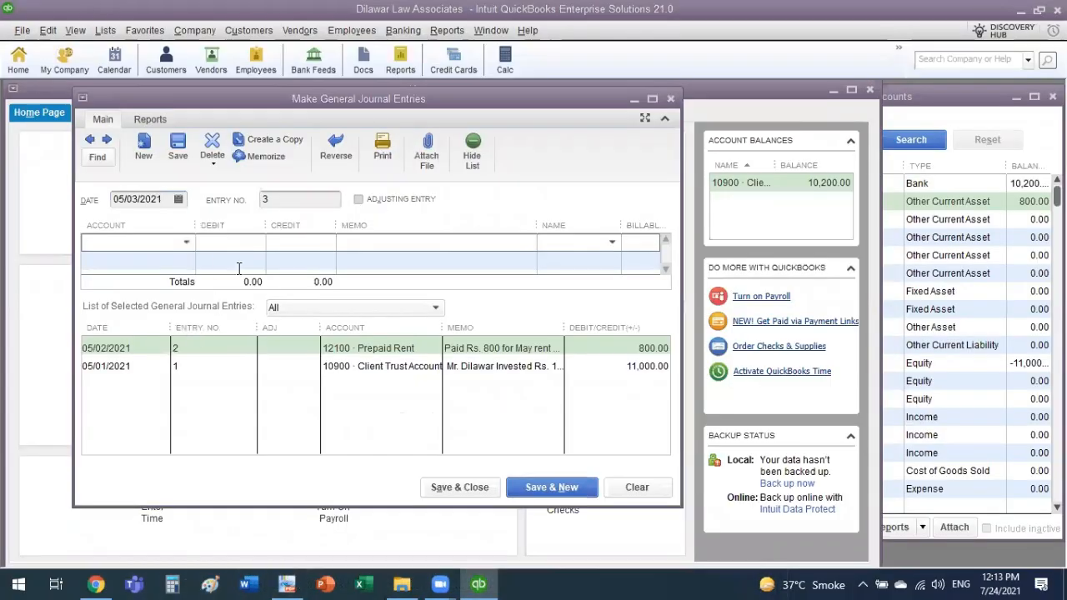
{"action": "left_click", "coordinate": [186, 245]}
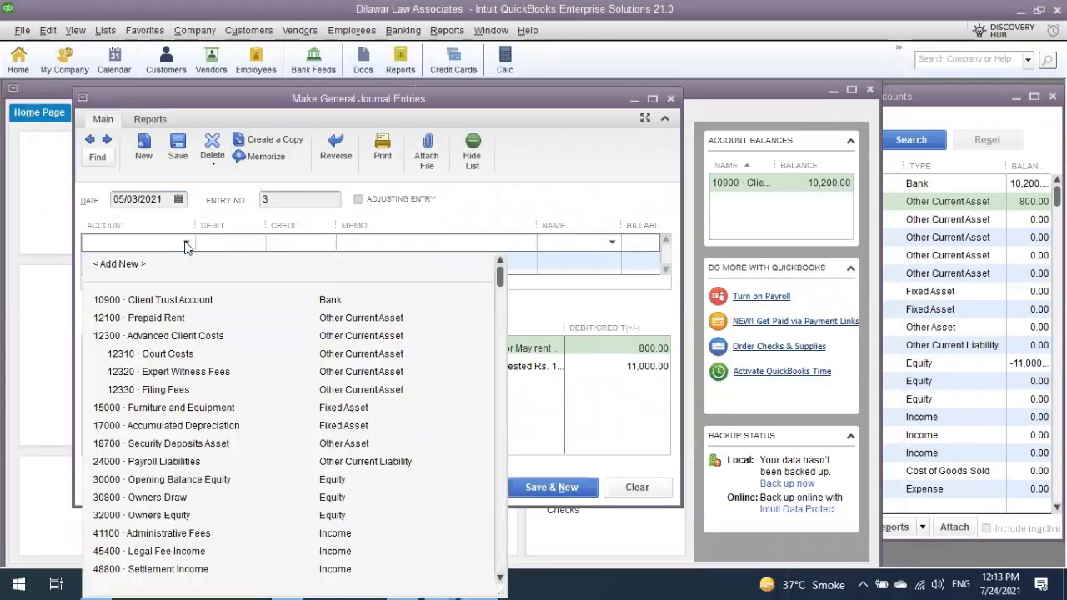
{"action": "left_click", "coordinate": [179, 408]}
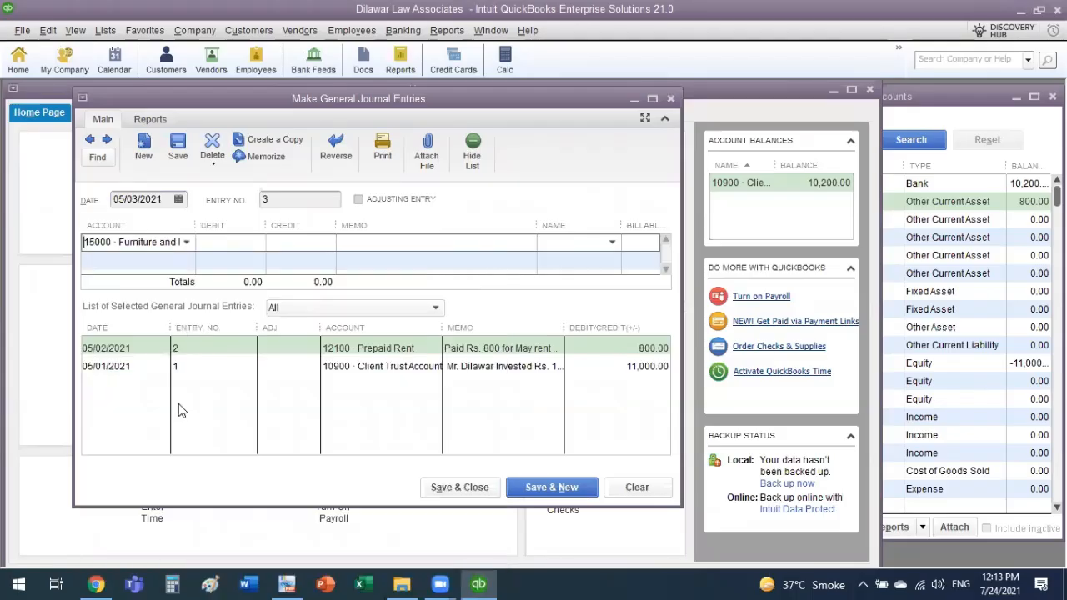
{"action": "left_click", "coordinate": [186, 244]}
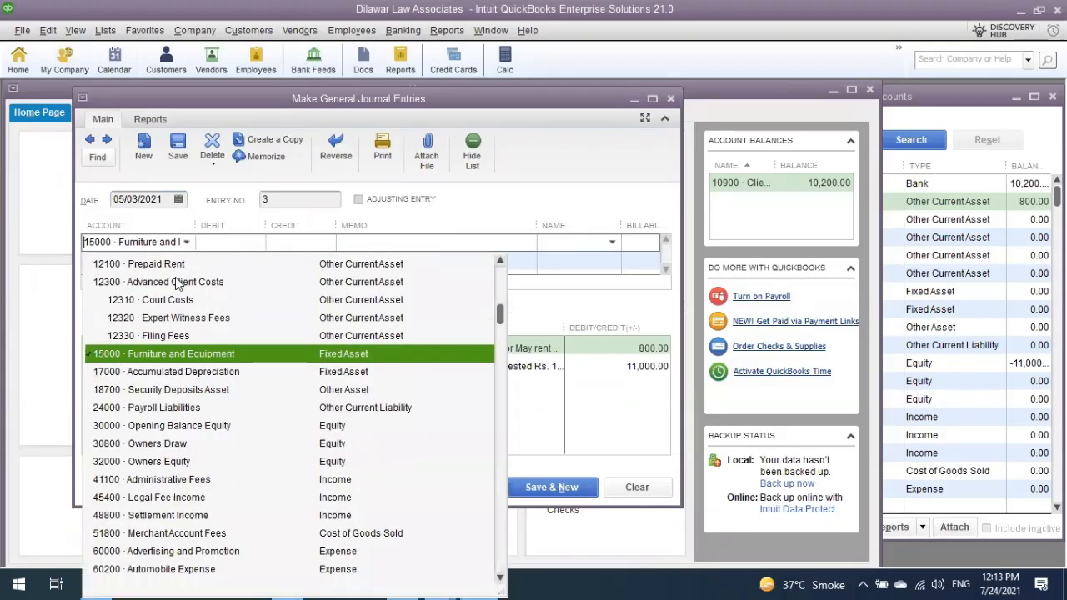
Look up the purchase amount in the exercise PDF and enter 3000 as the debit on the Furniture and Equipment line
{"action": "left_click", "coordinate": [215, 241]}
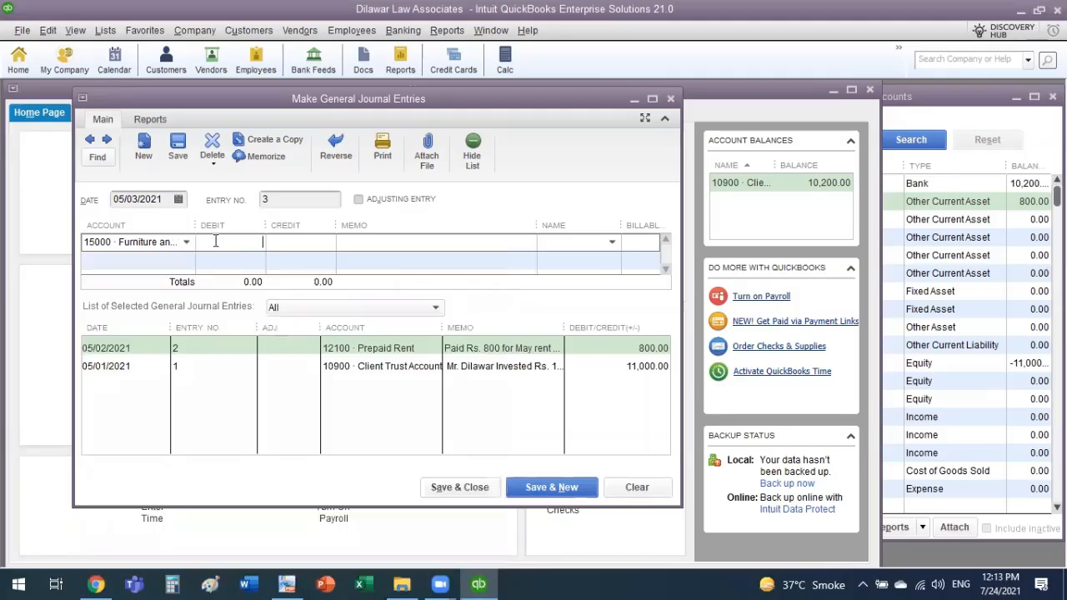
{"action": "key", "text": "alt+Tab"}
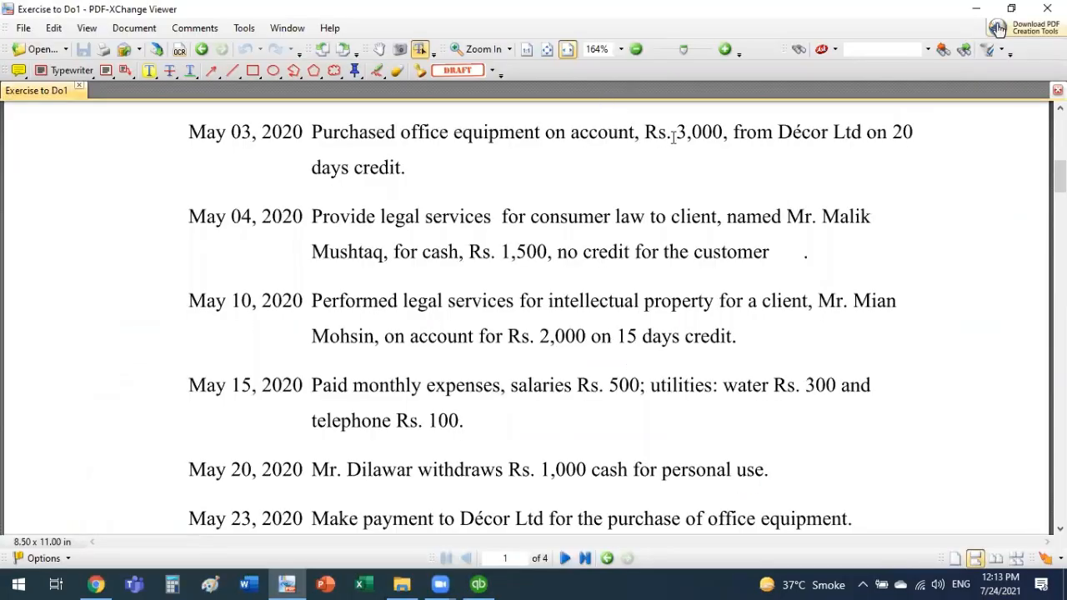
{"action": "left_click_drag", "start_coordinate": [672, 135], "coordinate": [719, 137]}
{"action": "key", "text": "alt+Tab"}
{"action": "type", "text": "3000"}
{"action": "key", "text": "Tab"}
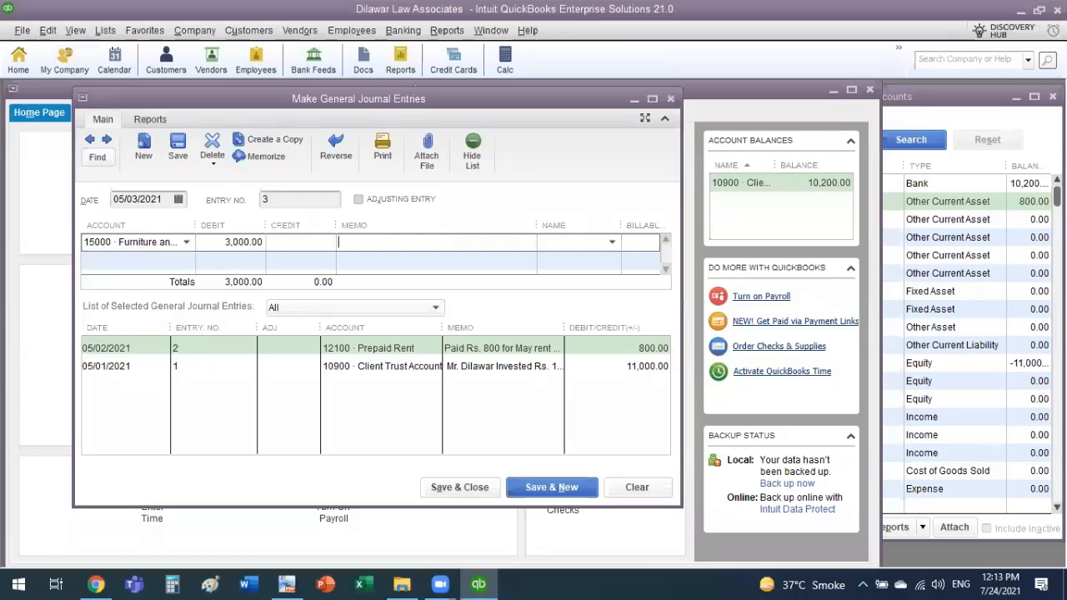
Copy the May 03 purchase description from the exercise PDF into the debit line's memo and complete it with "days credit."
{"action": "key", "text": "alt+Tab"}
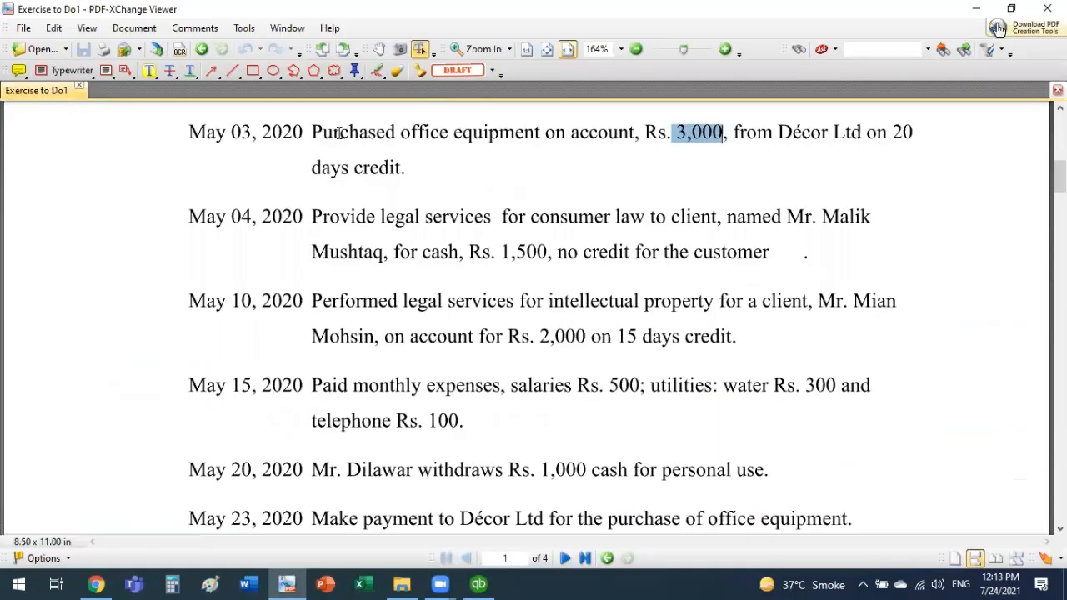
{"action": "left_click_drag", "start_coordinate": [317, 131], "coordinate": [868, 139]}
{"action": "left_click", "coordinate": [873, 136]}
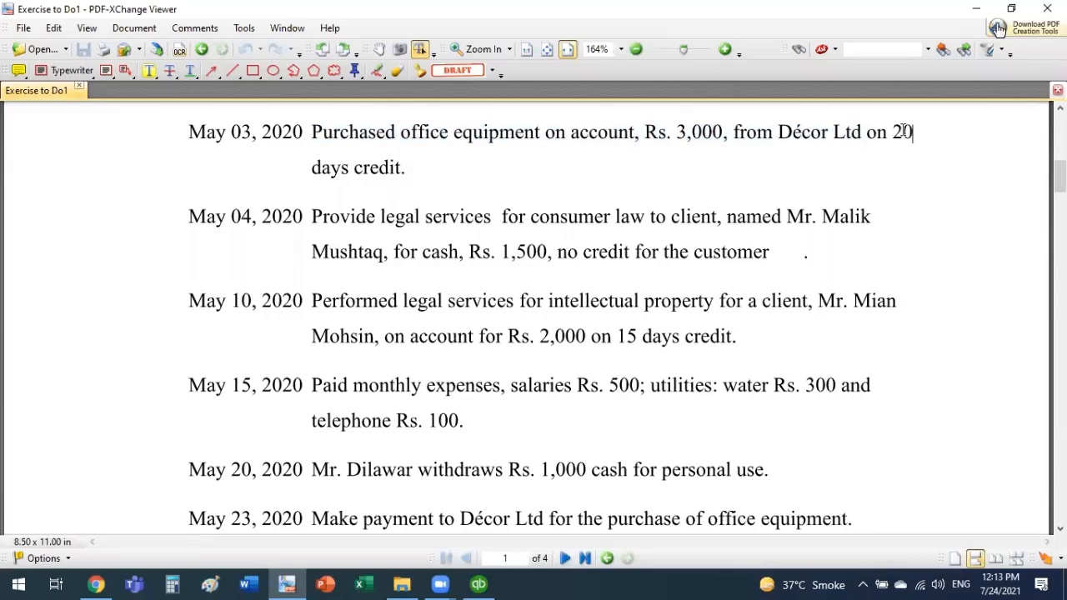
{"action": "double_click", "coordinate": [586, 134]}
{"action": "left_click", "coordinate": [318, 131]}
{"action": "left_click_drag", "start_coordinate": [548, 124], "coordinate": [920, 135]}
{"action": "key", "text": "ctrl+c"}
{"action": "key", "text": "alt+Tab"}
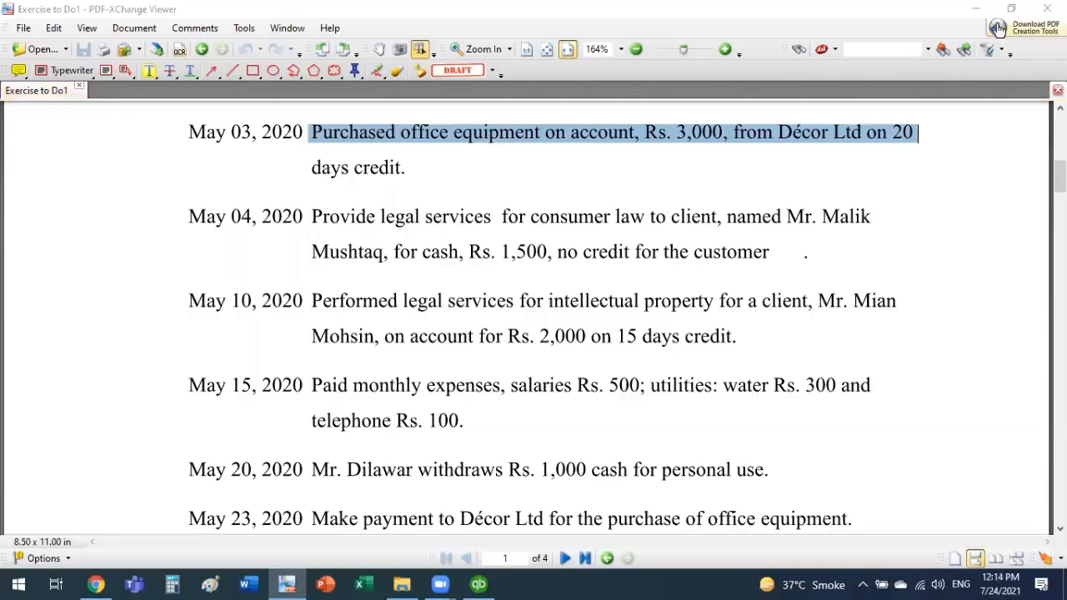
{"action": "type", "text": "day"}
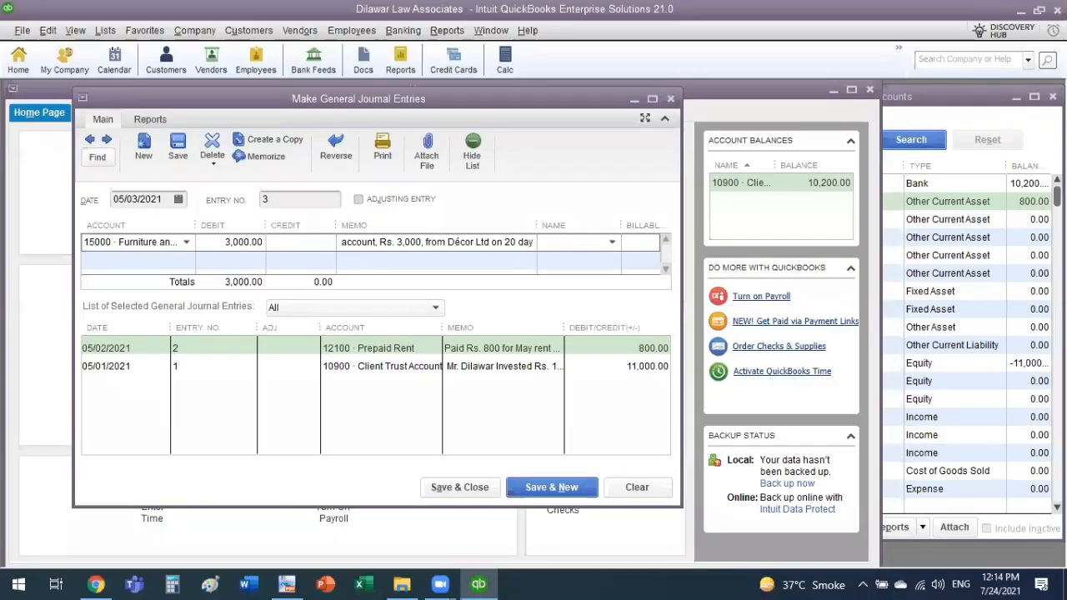
{"action": "type", "text": "s credit."}
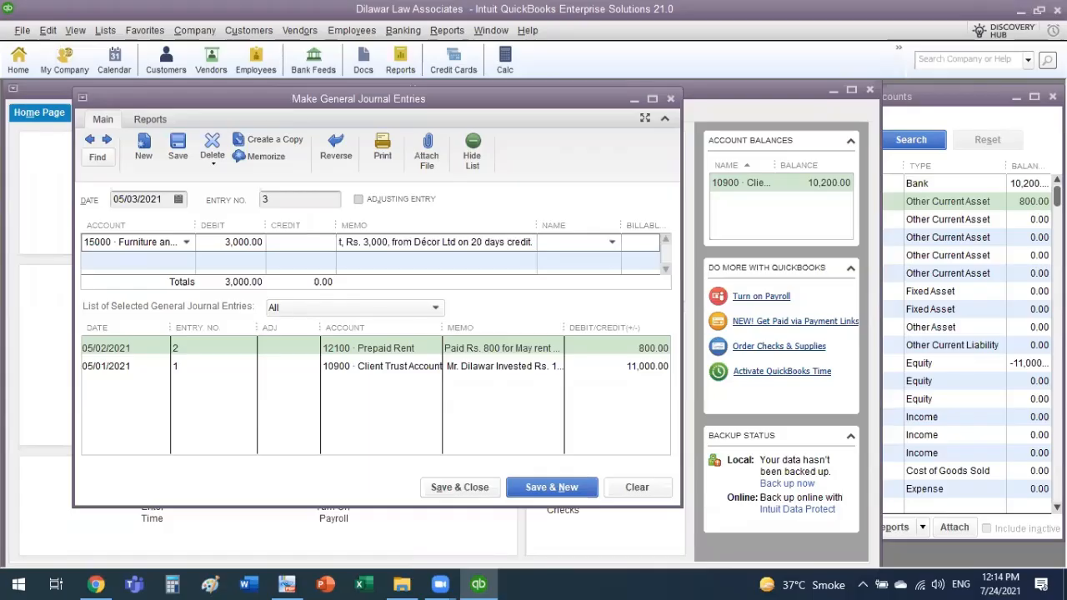
{"action": "key", "text": "Tab"}
{"action": "key", "text": "Tab"}
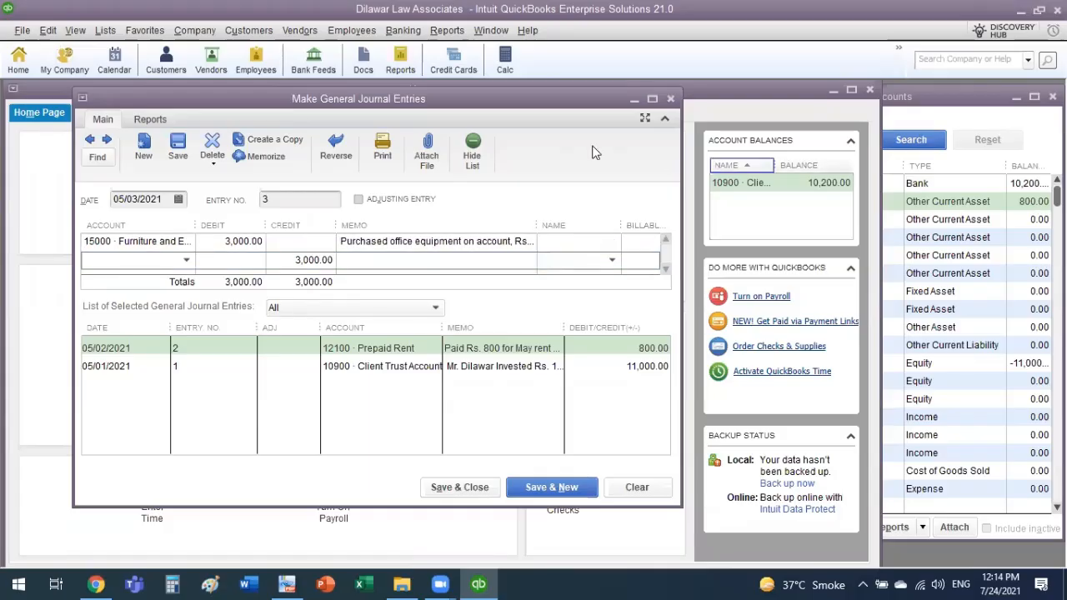
Assign the account 15000 · Furniture and Equipment to the 3,000.00 credit line
{"action": "left_click", "coordinate": [184, 269]}
{"action": "left_click", "coordinate": [186, 261]}
{"action": "left_click", "coordinate": [186, 263]}
{"action": "left_click", "coordinate": [179, 243]}
{"action": "left_click", "coordinate": [186, 242]}
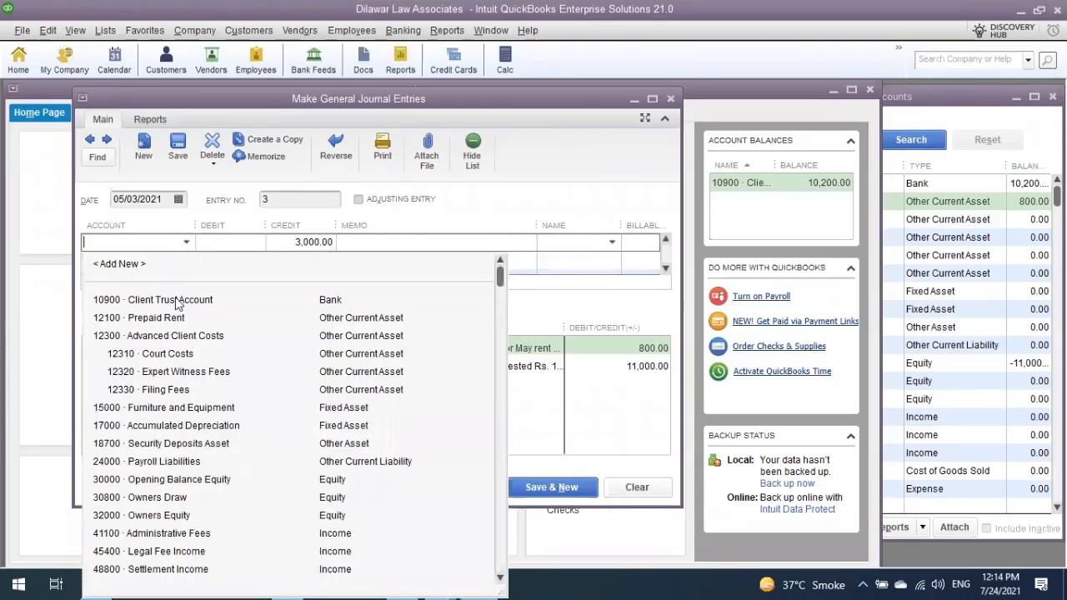
{"action": "left_click", "coordinate": [181, 408]}
{"action": "left_click", "coordinate": [187, 264]}
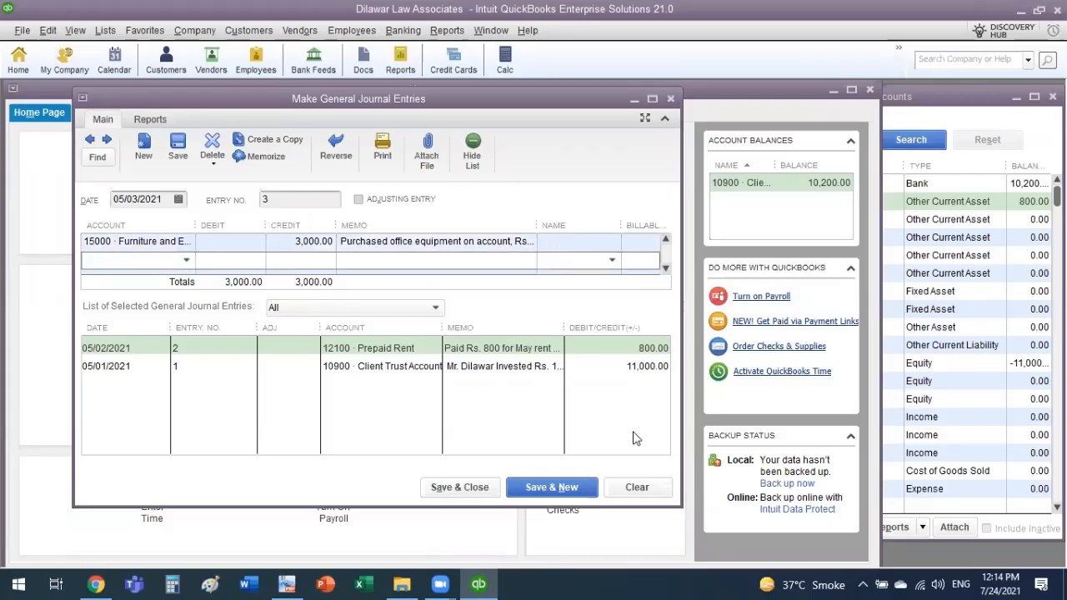
Enlarge the journal entry window to show more lines and clear the credit line's account to review the available accounts
{"action": "left_click_drag", "start_coordinate": [614, 509], "coordinate": [614, 568]}
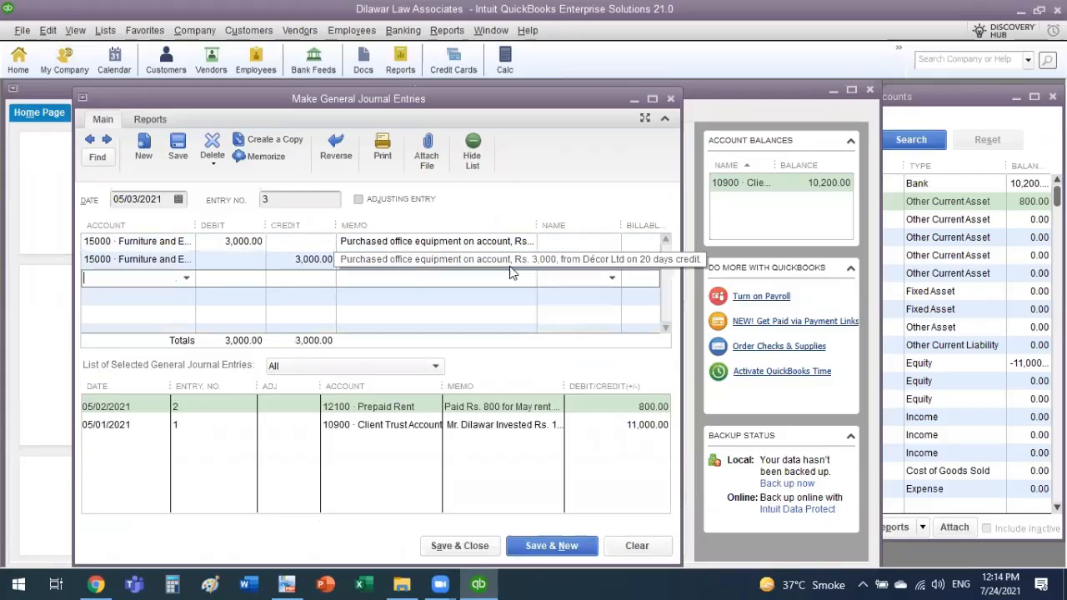
{"action": "left_click", "coordinate": [189, 263]}
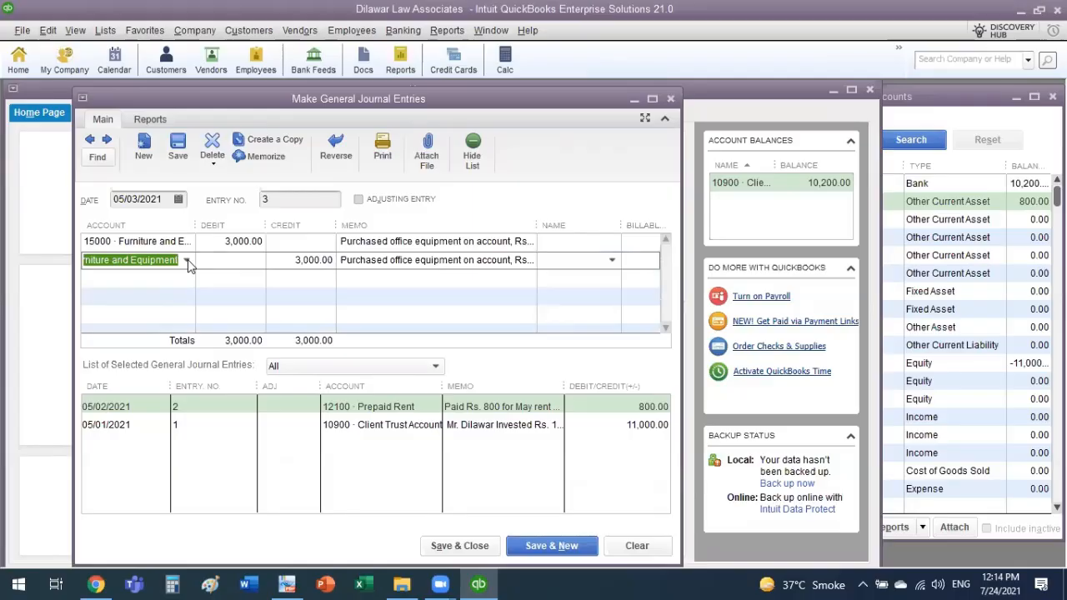
{"action": "key", "text": "BackSpace"}
{"action": "left_click", "coordinate": [187, 261]}
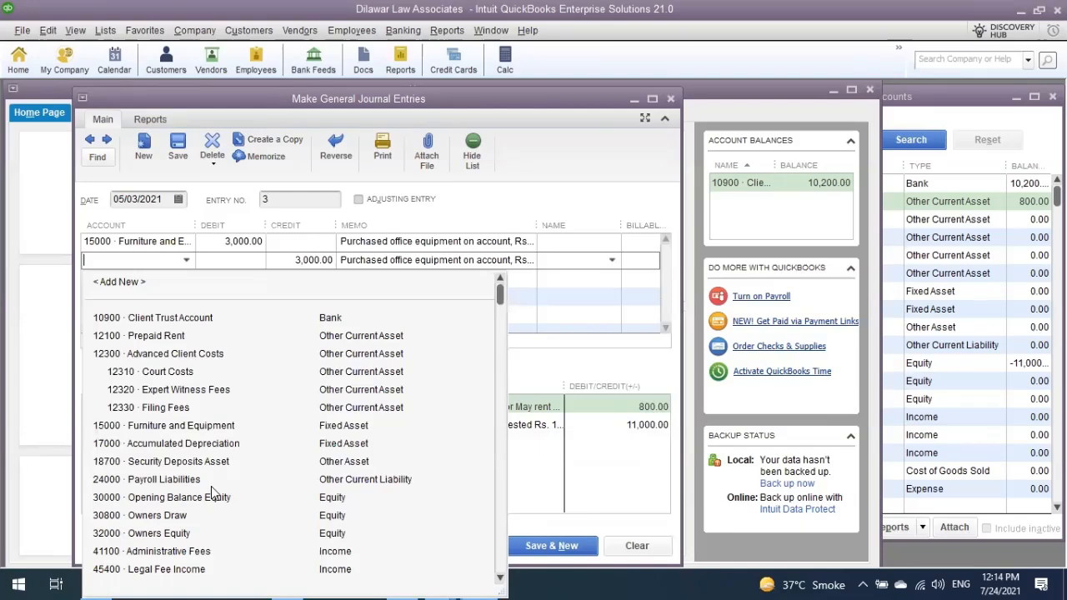
Start a new account from the journal entry's credit line, choosing Other Current Liability among the other account types
{"action": "left_click", "coordinate": [961, 221]}
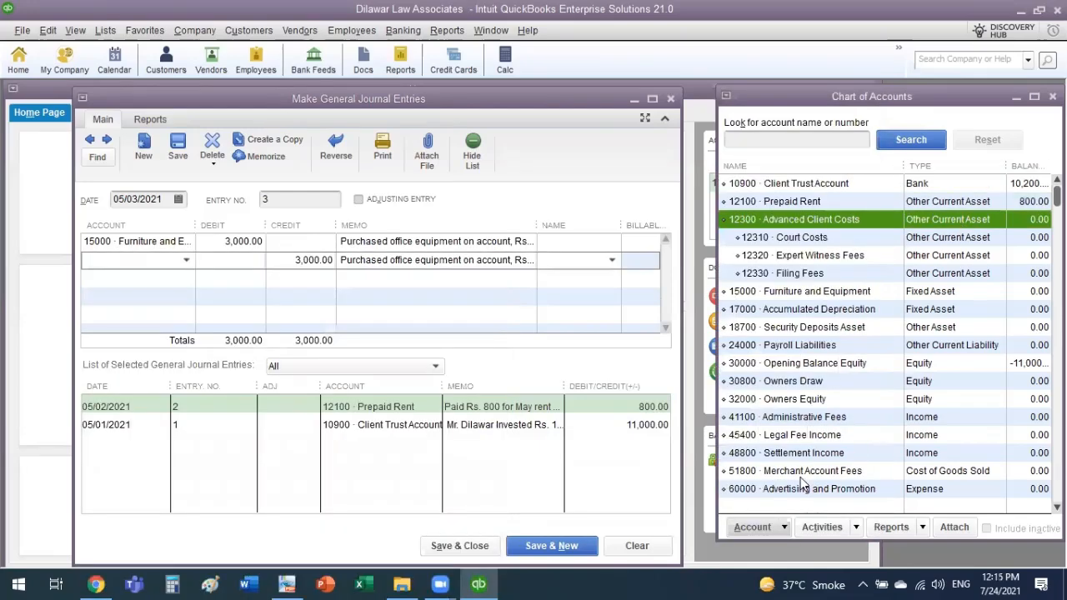
{"action": "left_click", "coordinate": [789, 527]}
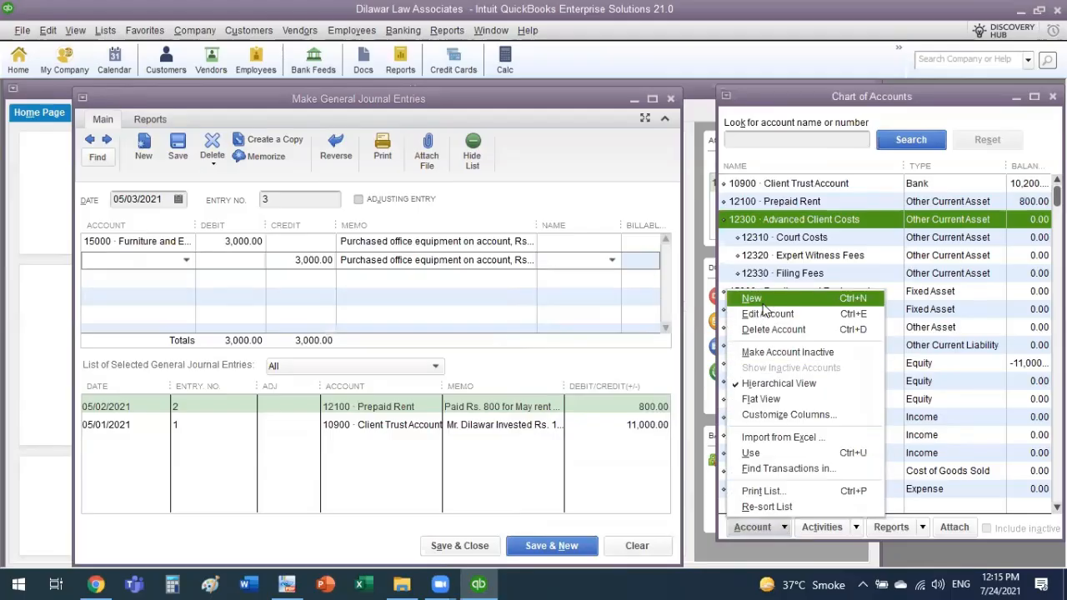
{"action": "left_click", "coordinate": [188, 261]}
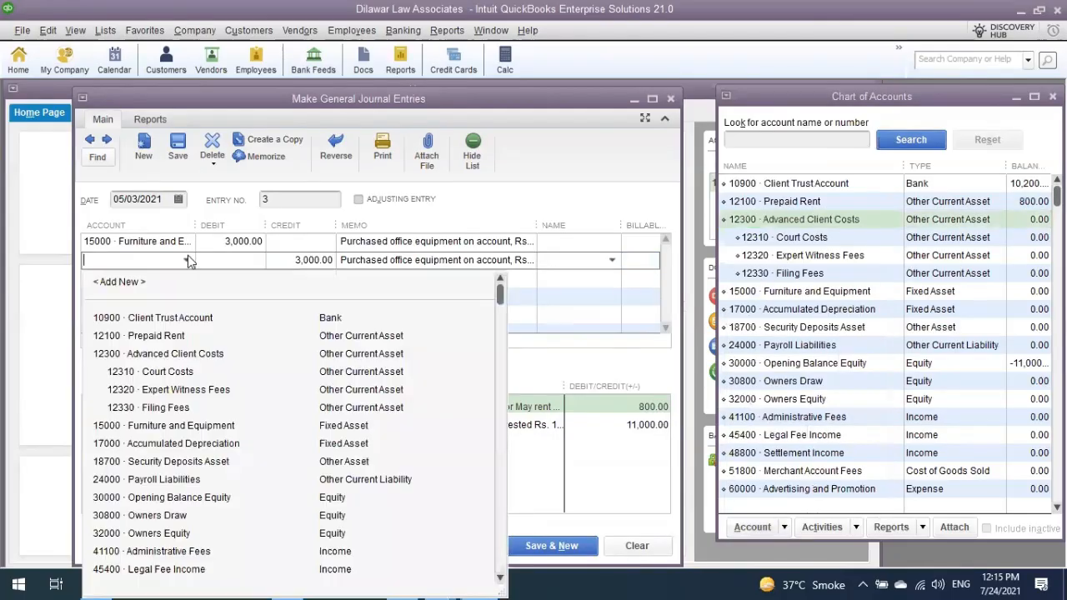
{"action": "left_click", "coordinate": [127, 284]}
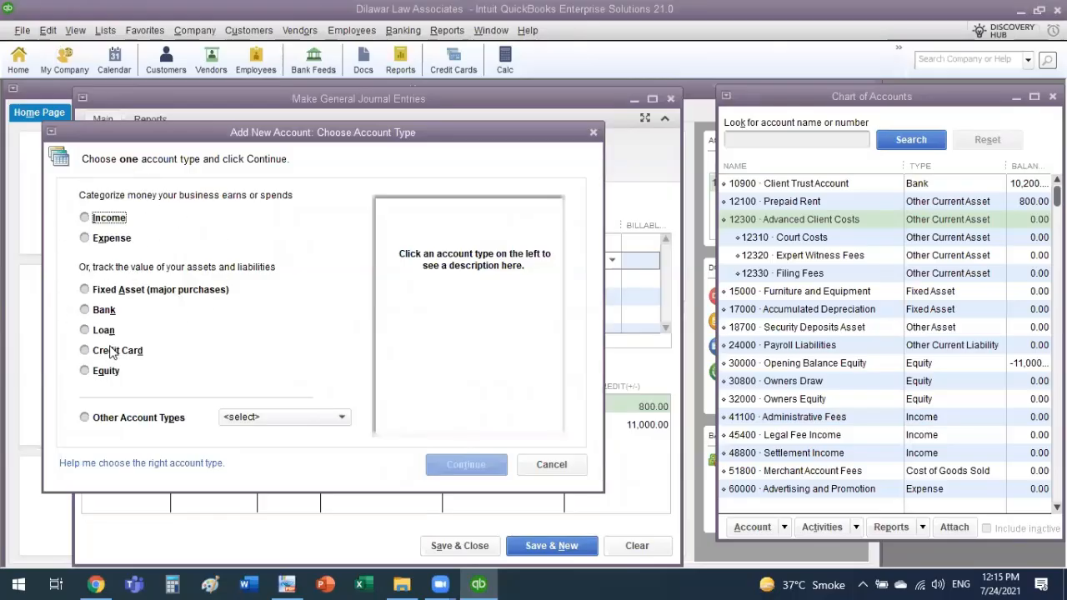
{"action": "left_click", "coordinate": [154, 419]}
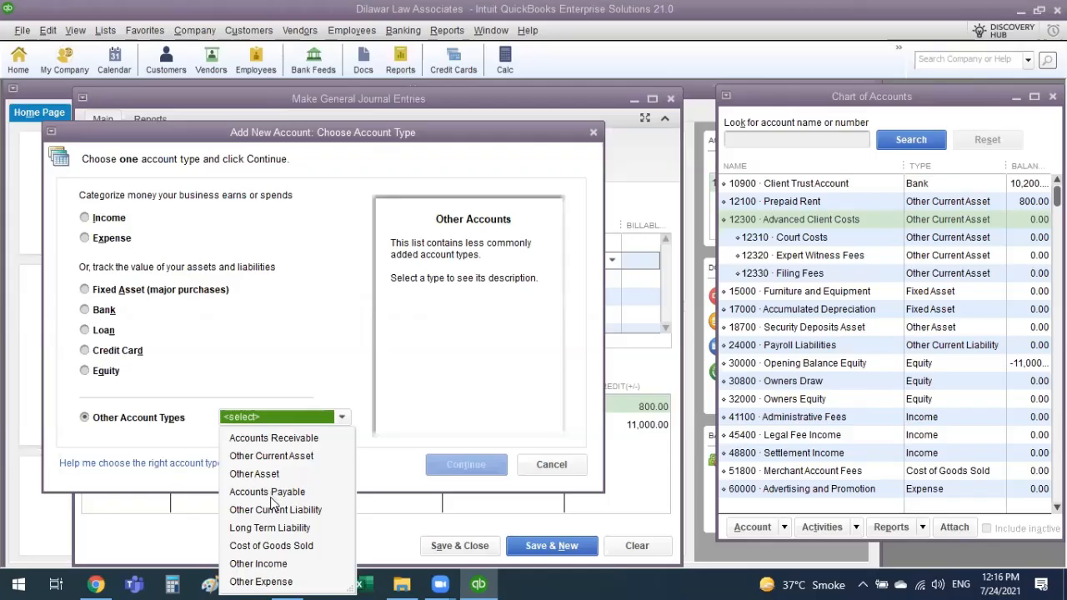
{"action": "left_click", "coordinate": [276, 509]}
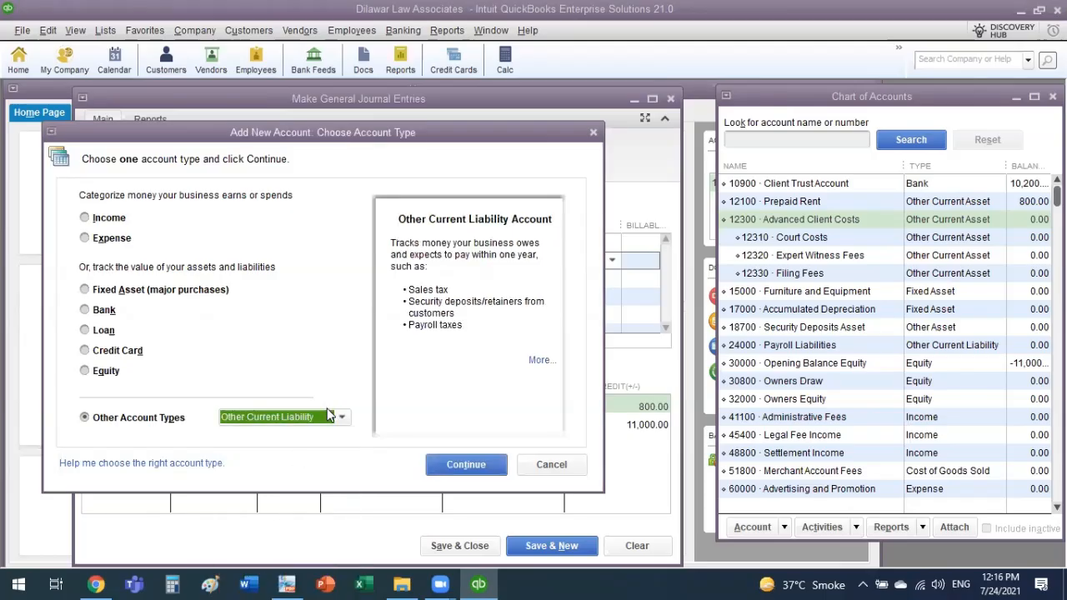
{"action": "left_click", "coordinate": [492, 467]}
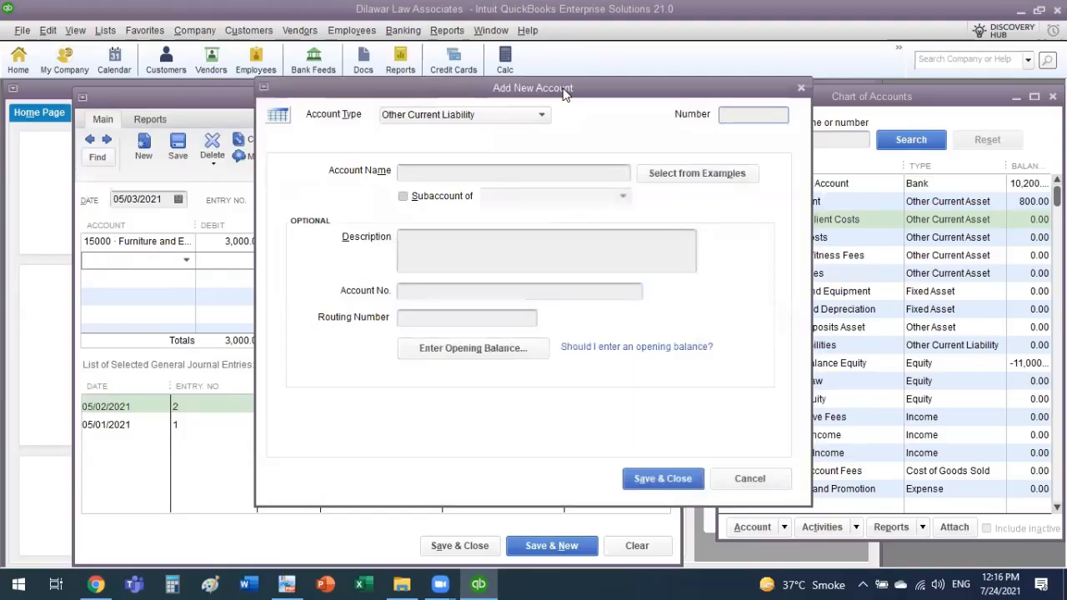
Move the new account form clear of the chart of accounts, number the account 24100 and name it "Furnture & Equipment Liability"
{"action": "left_click_drag", "start_coordinate": [563, 93], "coordinate": [323, 109]}
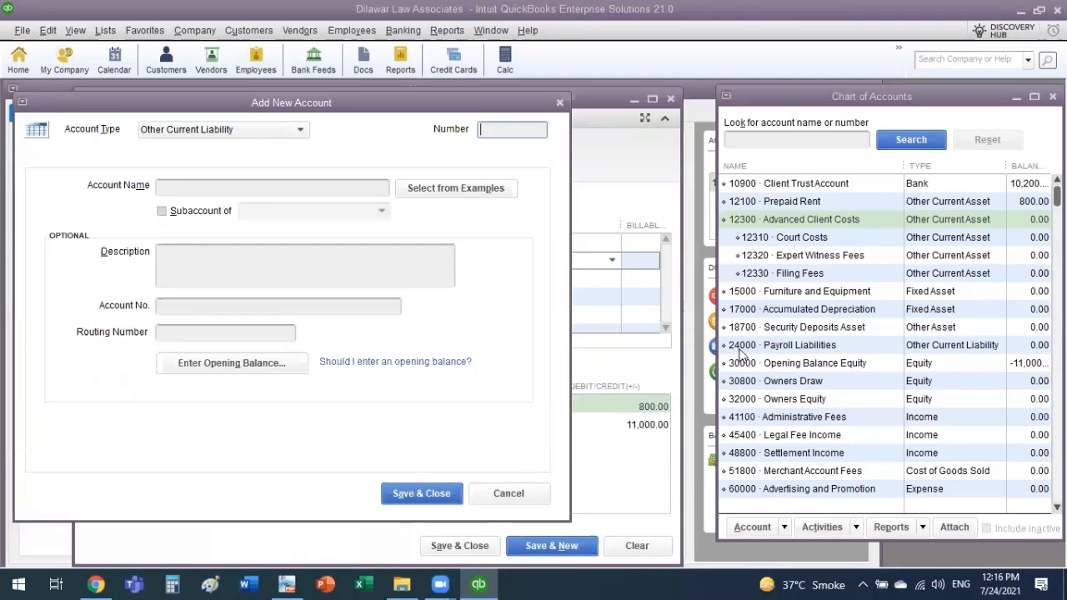
{"action": "type", "text": "24100"}
{"action": "left_click", "coordinate": [328, 185]}
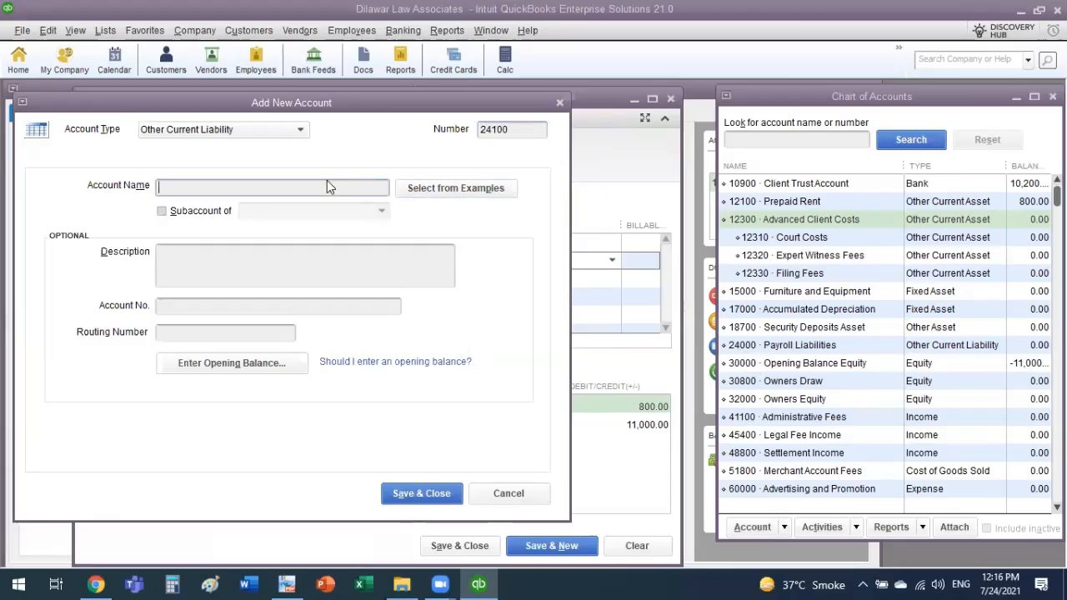
{"action": "type", "text": "Furntire"}
{"action": "key", "text": "BackSpace"}
{"action": "key", "text": "BackSpace"}
{"action": "key", "text": "BackSpace"}
{"action": "key", "text": "BackSpace"}
{"action": "type", "text": "ure & Eqi"}
{"action": "key", "text": "BackSpace"}
{"action": "type", "text": "uipment Liabilty"}
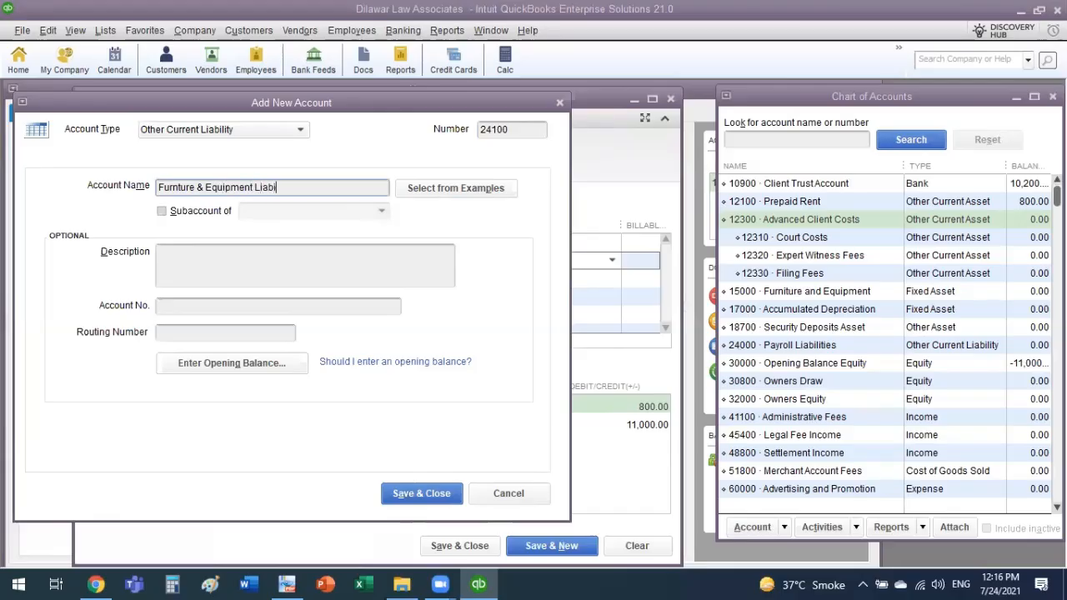
{"action": "key", "text": "BackSpace"}
{"action": "key", "text": "BackSpace"}
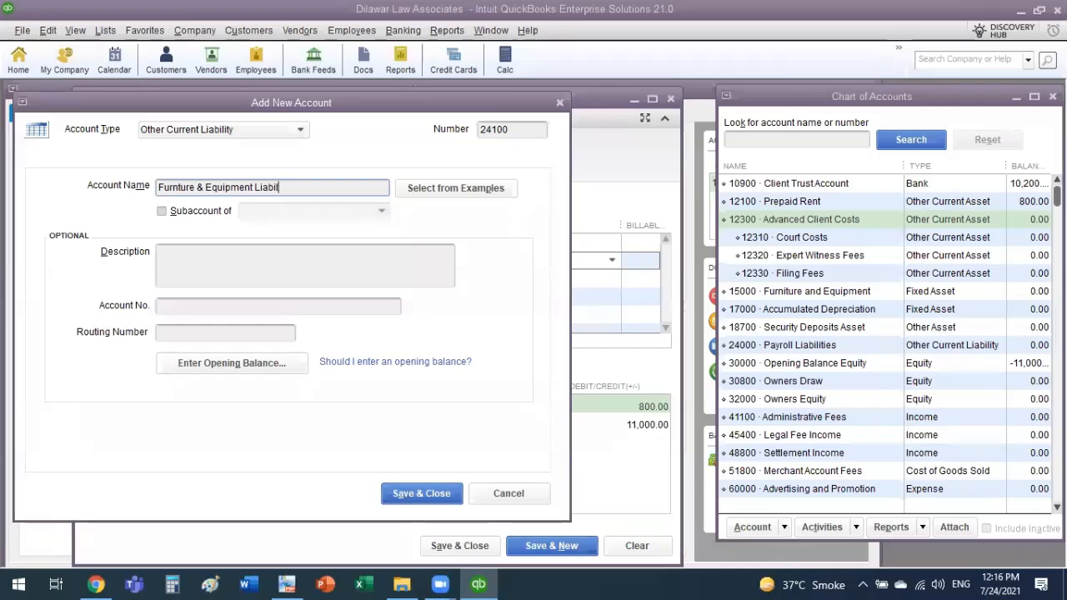
{"action": "type", "text": "ity"}
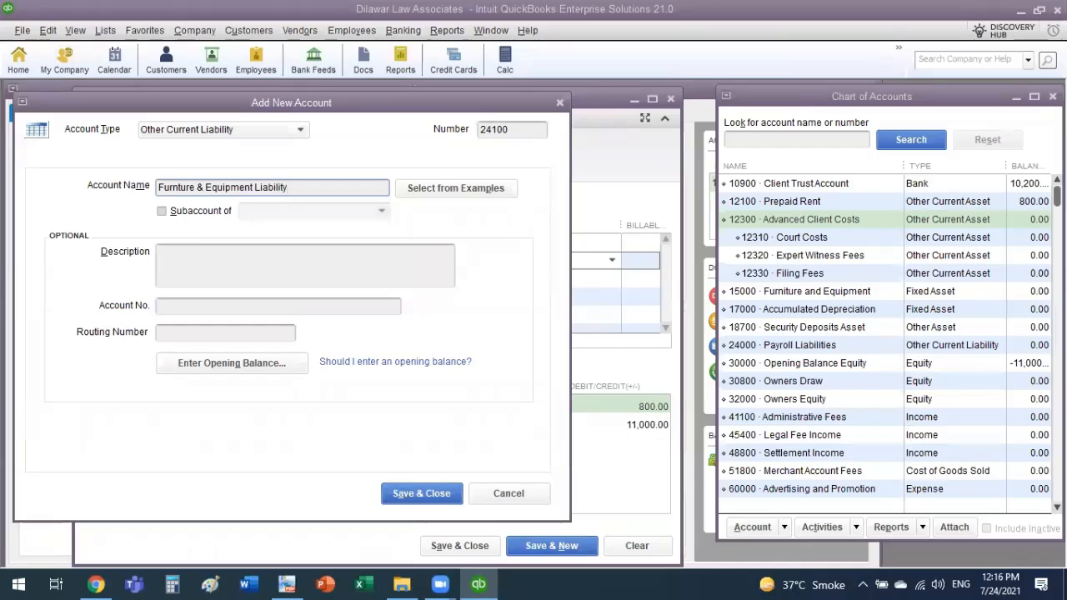
Describe the new liability account as "Purchased office equipment on account." and save it to the credit line
{"action": "left_click", "coordinate": [222, 263]}
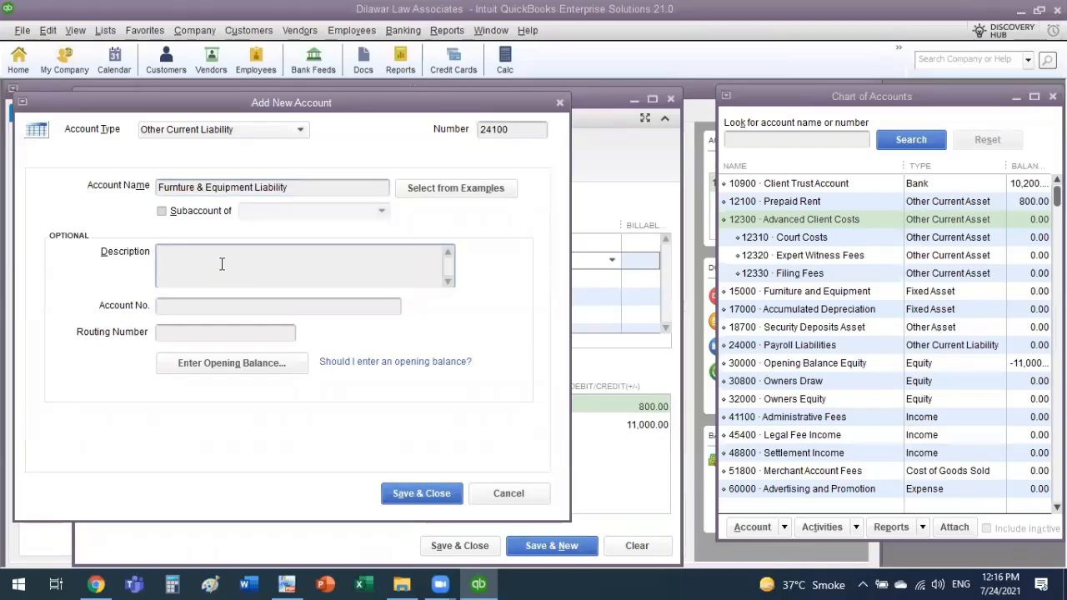
{"action": "type", "text": "Fu"}
{"action": "key", "text": "BackSpace"}
{"action": "key", "text": "BackSpace"}
{"action": "type", "text": "Purchased office equipment on account, Rs. 3,000, from Décor Ltd on 20"}
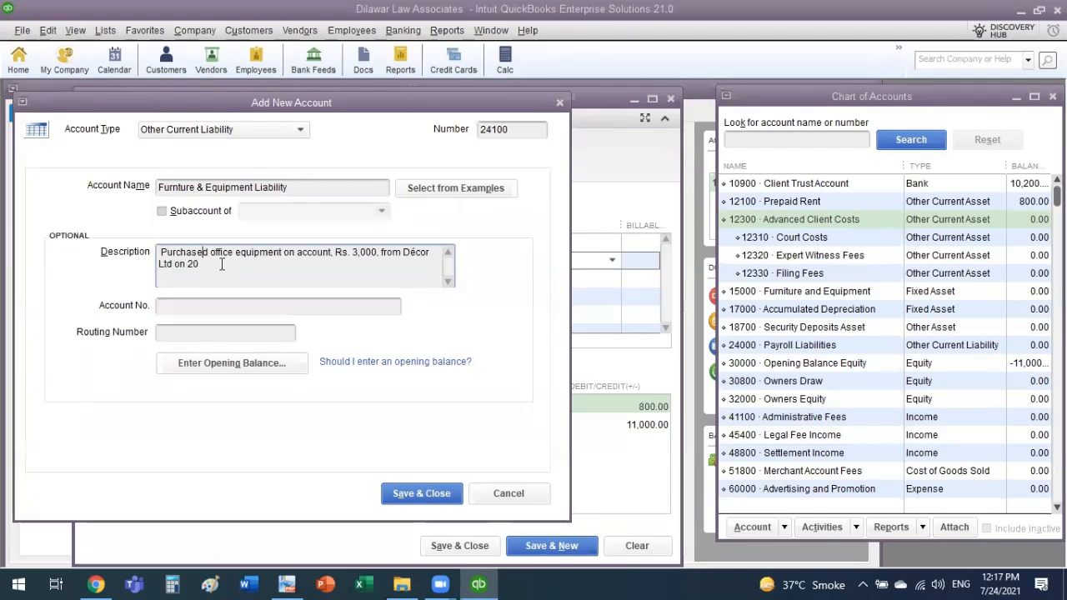
{"action": "key", "text": "shift+Left"}
{"action": "key", "text": "shift+Left"}
{"action": "key", "text": "shift+Left"}
{"action": "key", "text": "shift+Left"}
{"action": "key", "text": "shift+Left"}
{"action": "key", "text": "shift+Left"}
{"action": "key", "text": "shift+Left"}
{"action": "key", "text": "shift+Left"}
{"action": "key", "text": "shift+Left"}
{"action": "key", "text": "shift+Left"}
{"action": "key", "text": "shift+Left"}
{"action": "key", "text": "shift+Left"}
{"action": "key", "text": "shift+Left"}
{"action": "key", "text": "shift+Left"}
{"action": "key", "text": "shift+Left"}
{"action": "key", "text": "shift+Left"}
{"action": "key", "text": "shift+Left"}
{"action": "key", "text": "shift+Left"}
{"action": "key", "text": "shift+Left"}
{"action": "key", "text": "shift+Left"}
{"action": "key", "text": "BackSpace"}
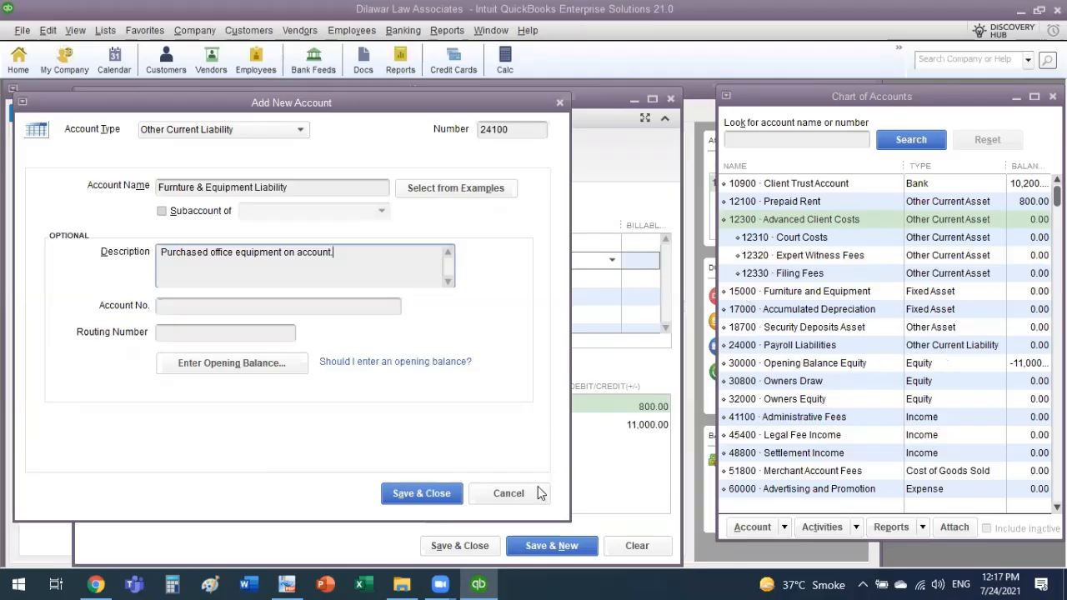
{"action": "left_click", "coordinate": [447, 498]}
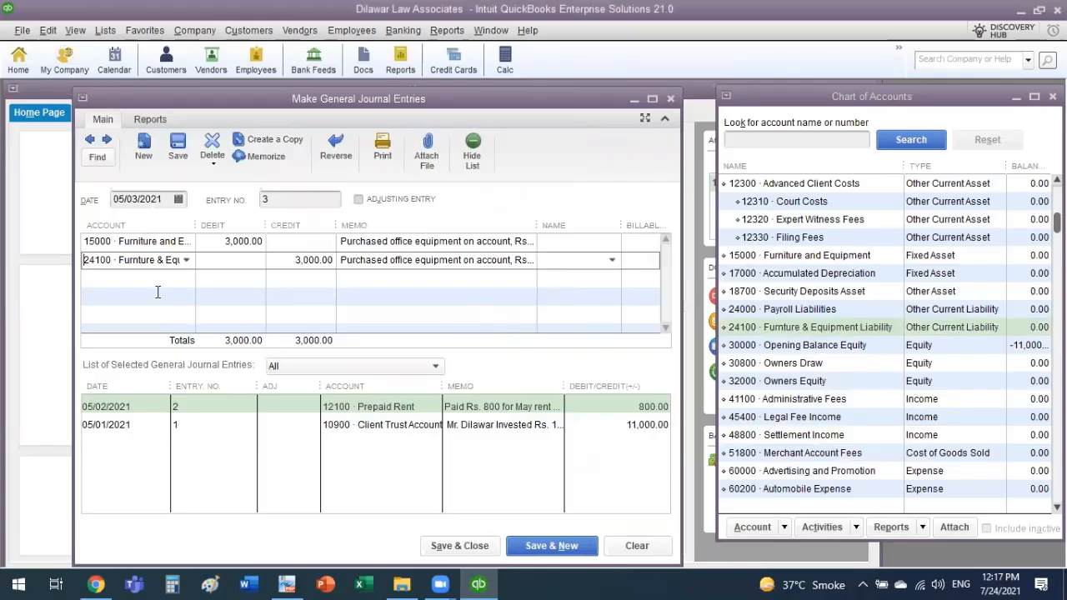
Check the credit line's account selection, save and close the journal entry, and turn off the fixed-asset tracking message for the future
{"action": "left_click", "coordinate": [186, 261]}
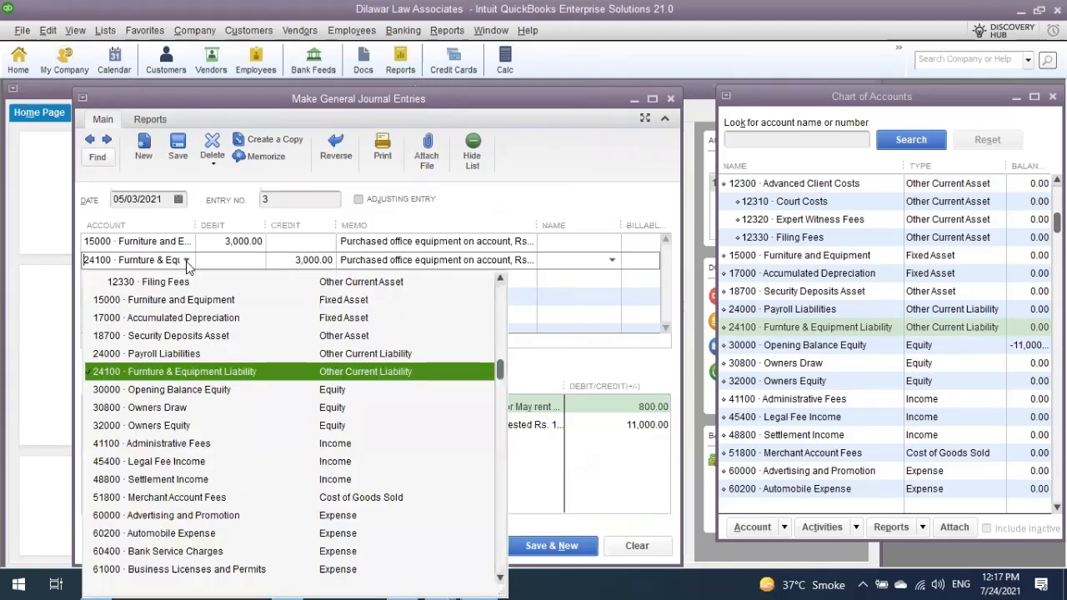
{"action": "key", "text": "Escape"}
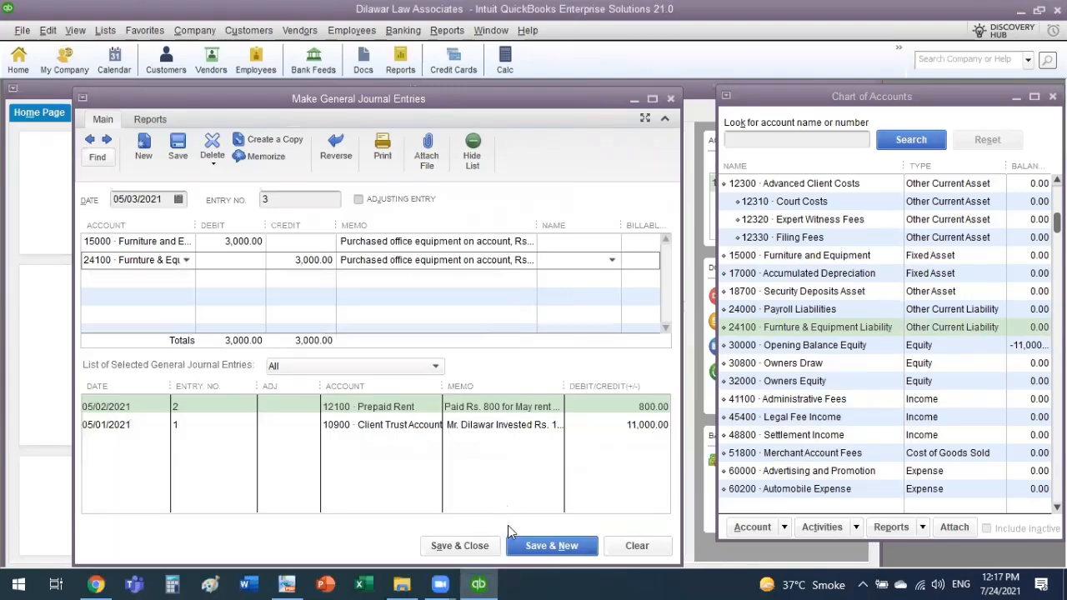
{"action": "left_click", "coordinate": [481, 546]}
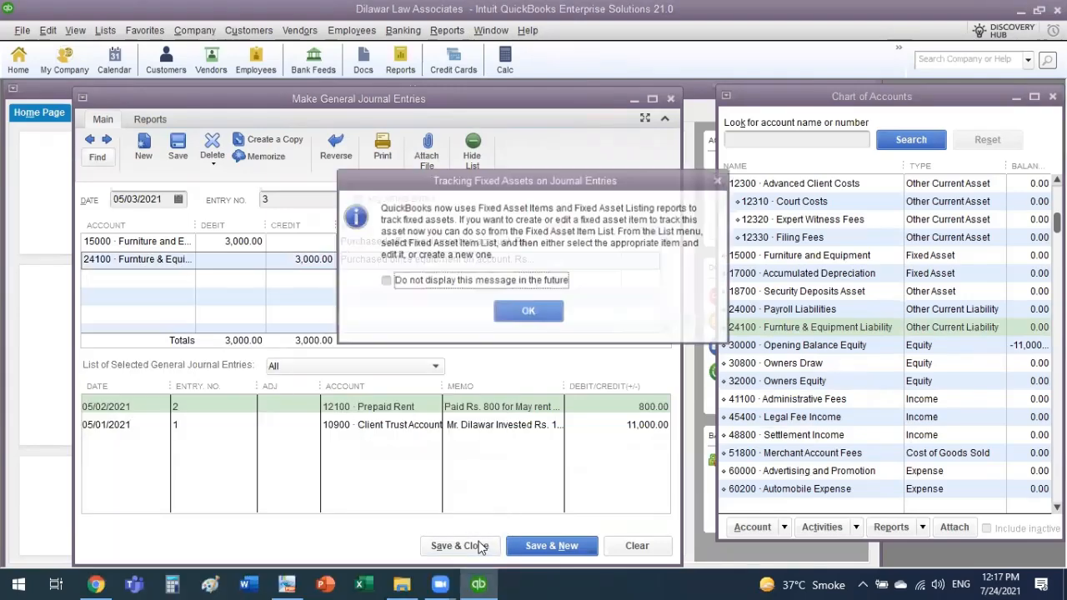
{"action": "left_click", "coordinate": [503, 280]}
{"action": "left_click", "coordinate": [529, 313]}
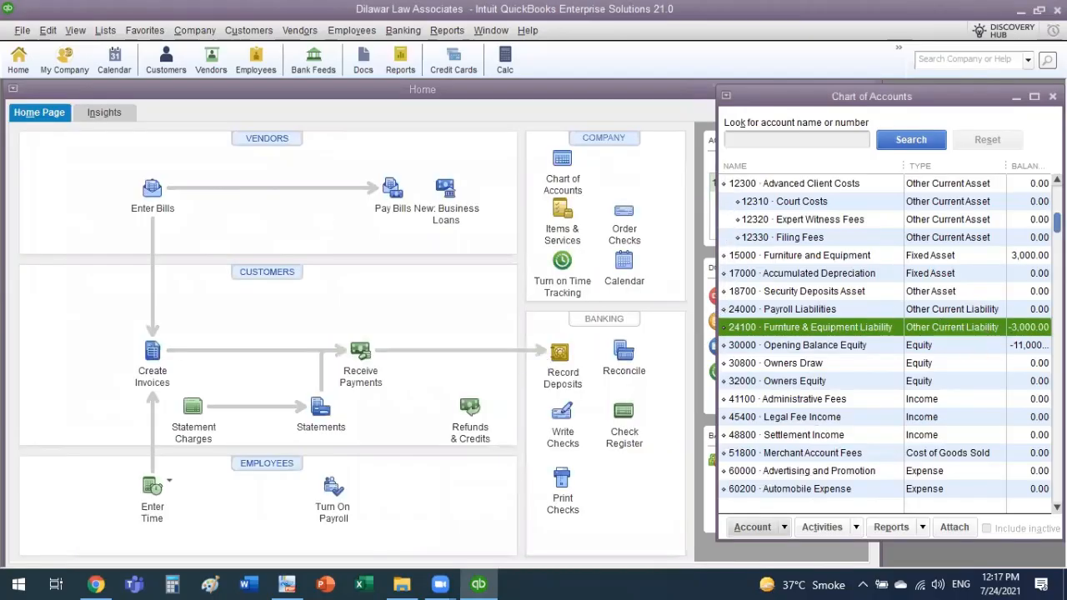
Check the balances of Furniture and Equipment and of Furnture & Equipment Liability in the chart of accounts
{"action": "left_click", "coordinate": [1028, 256]}
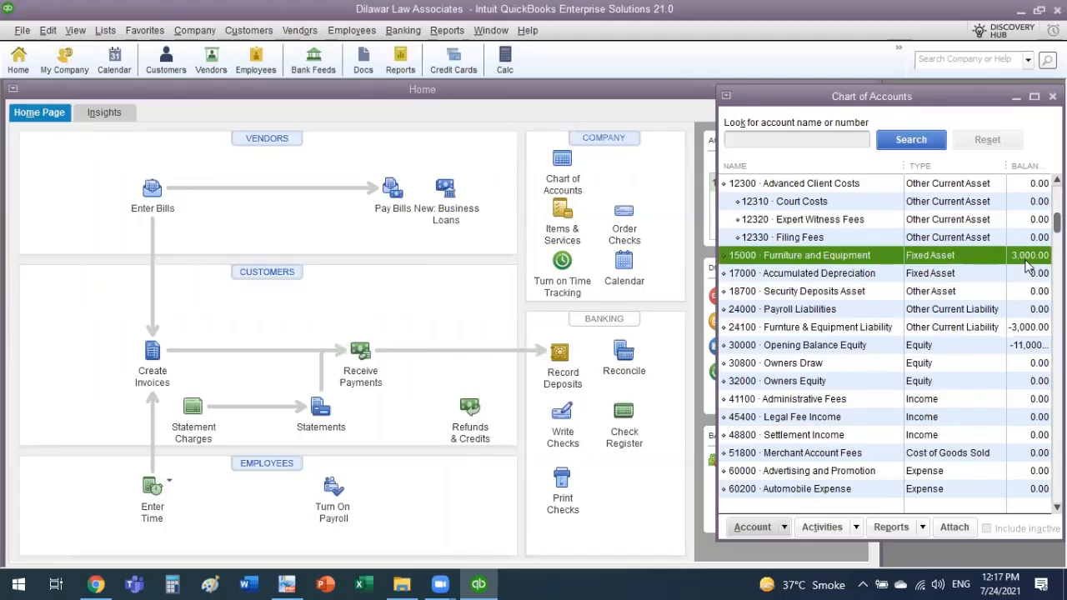
{"action": "left_click", "coordinate": [1024, 330]}
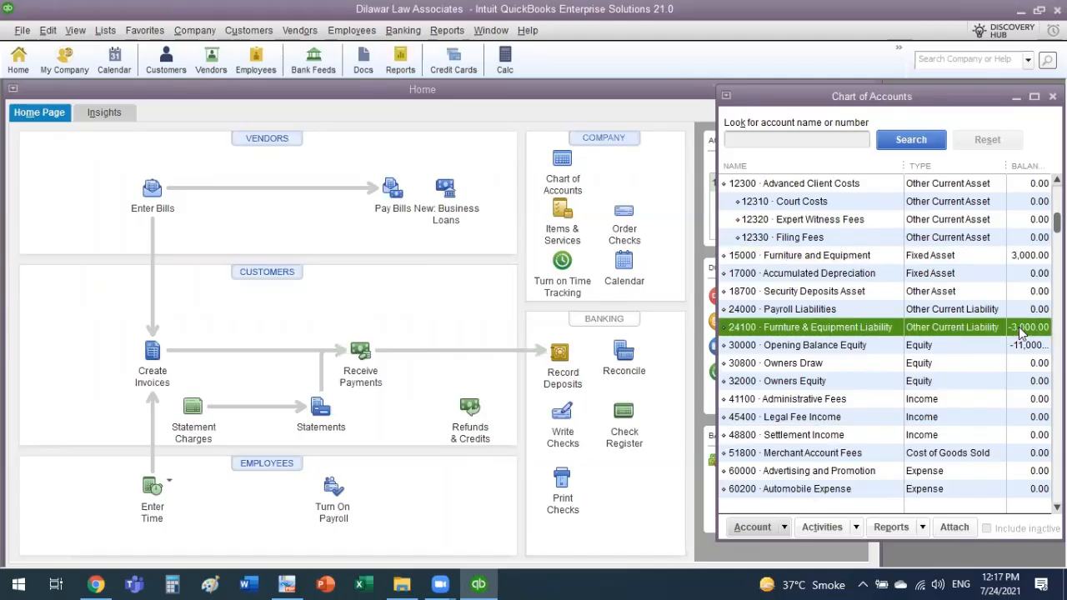